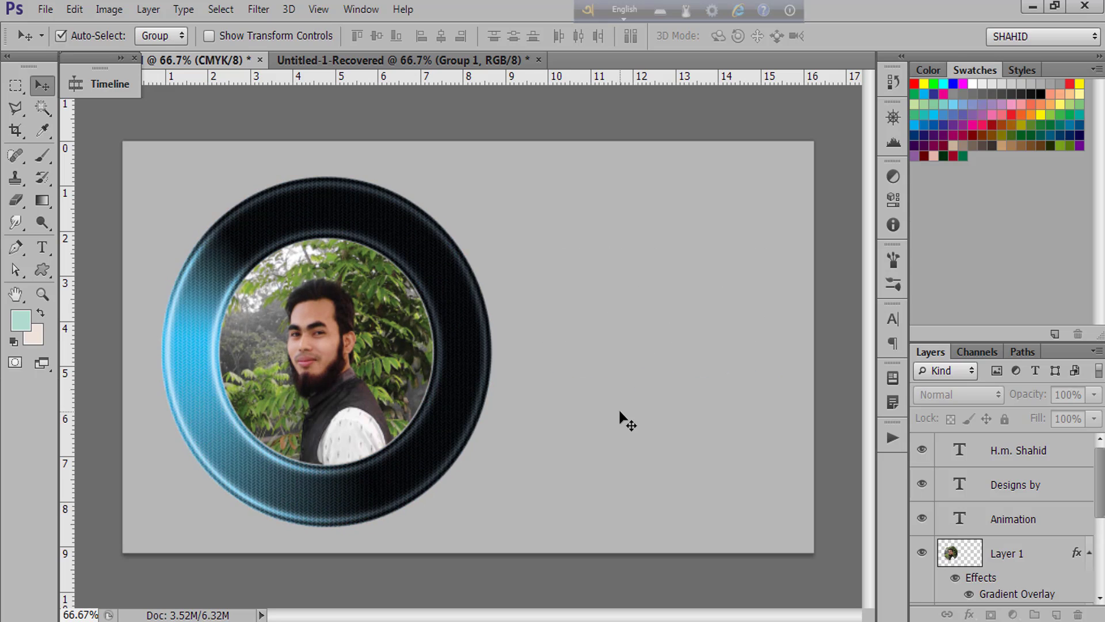
# Create a new 1280 × 720 pixel RGB document at 200 pixels/inch with a white background.
pyautogui.hotkey('ctrl', 'n')
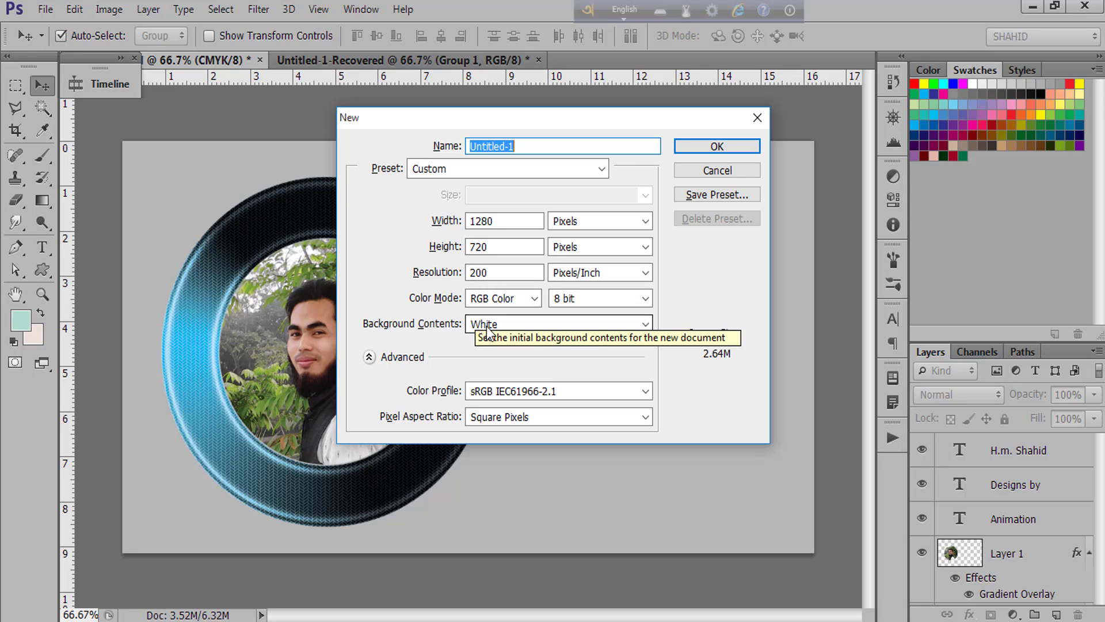
pyautogui.click(637, 323)
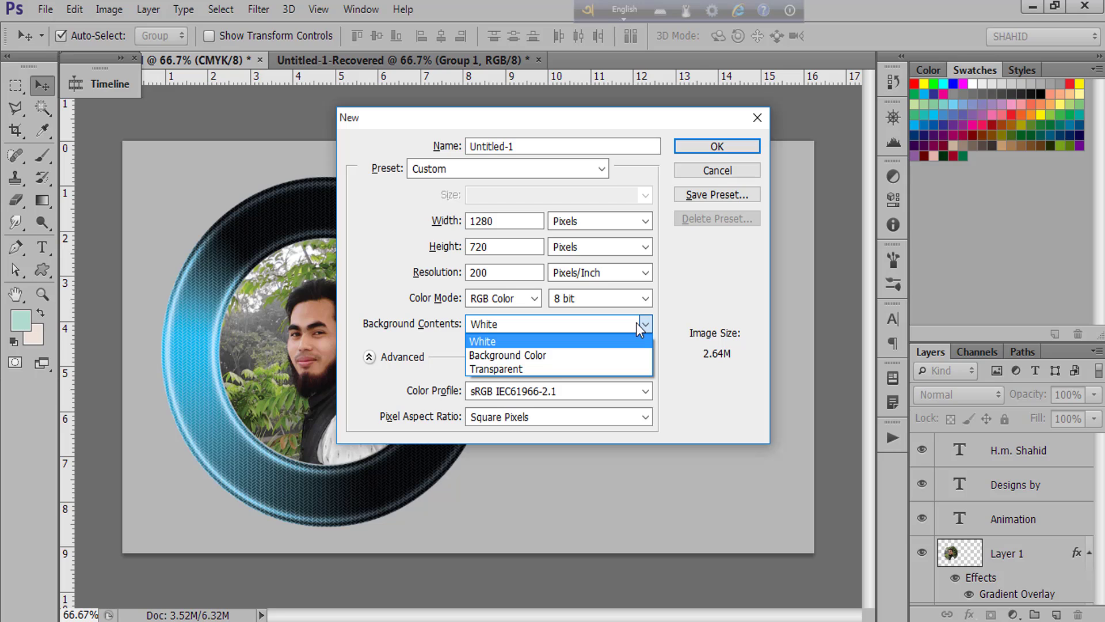
pyautogui.click(637, 323)
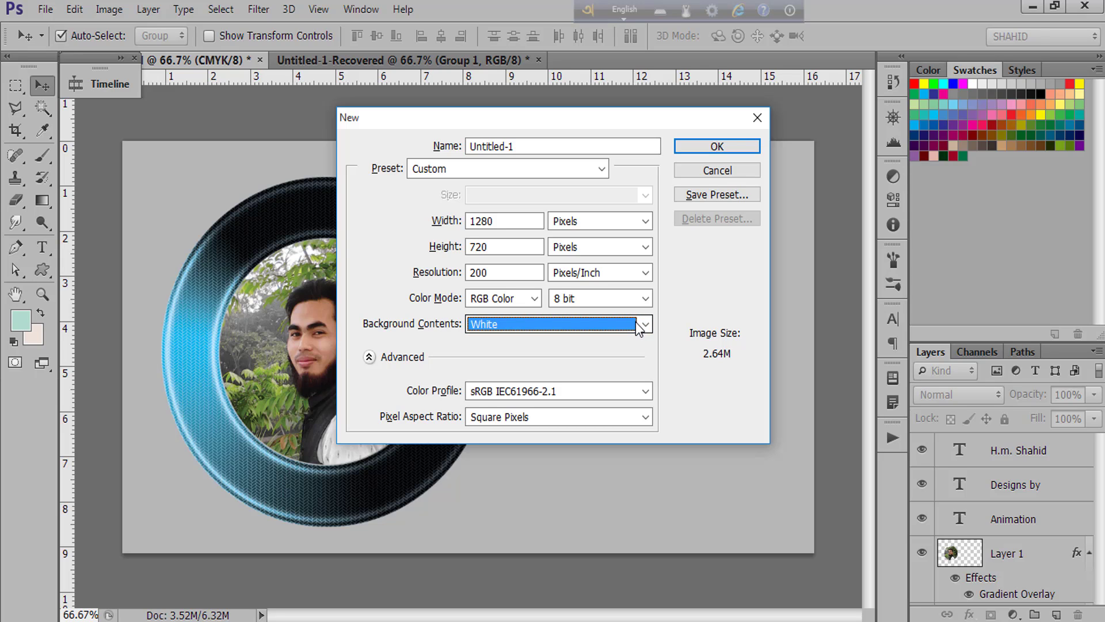
pyautogui.click(637, 324)
pyautogui.click(532, 365)
pyautogui.click(636, 326)
pyautogui.click(545, 343)
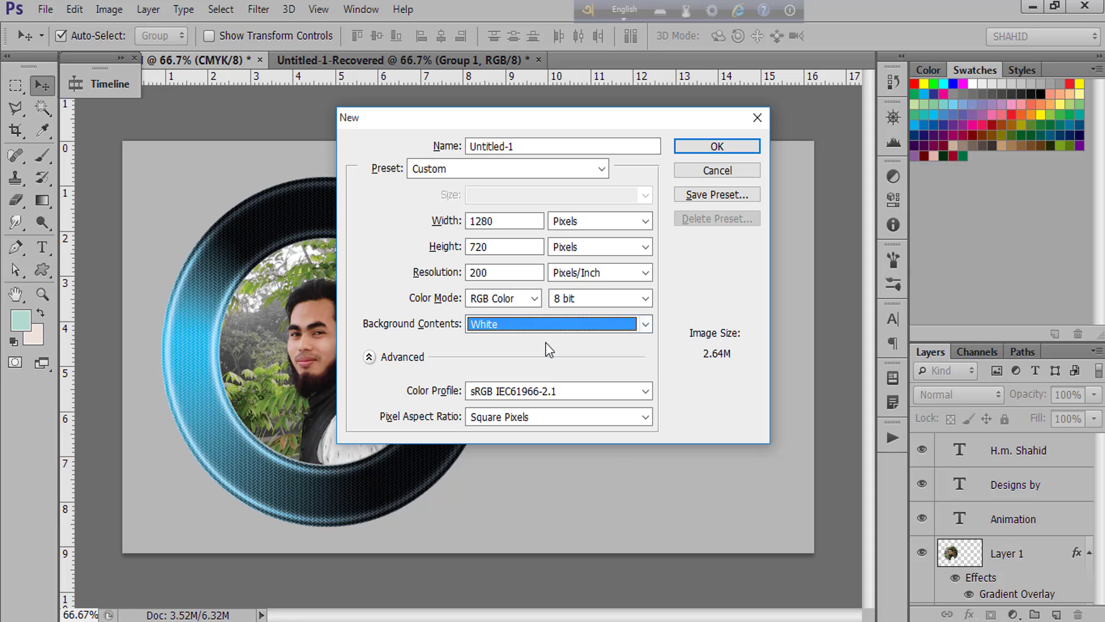
pyautogui.click(726, 152)
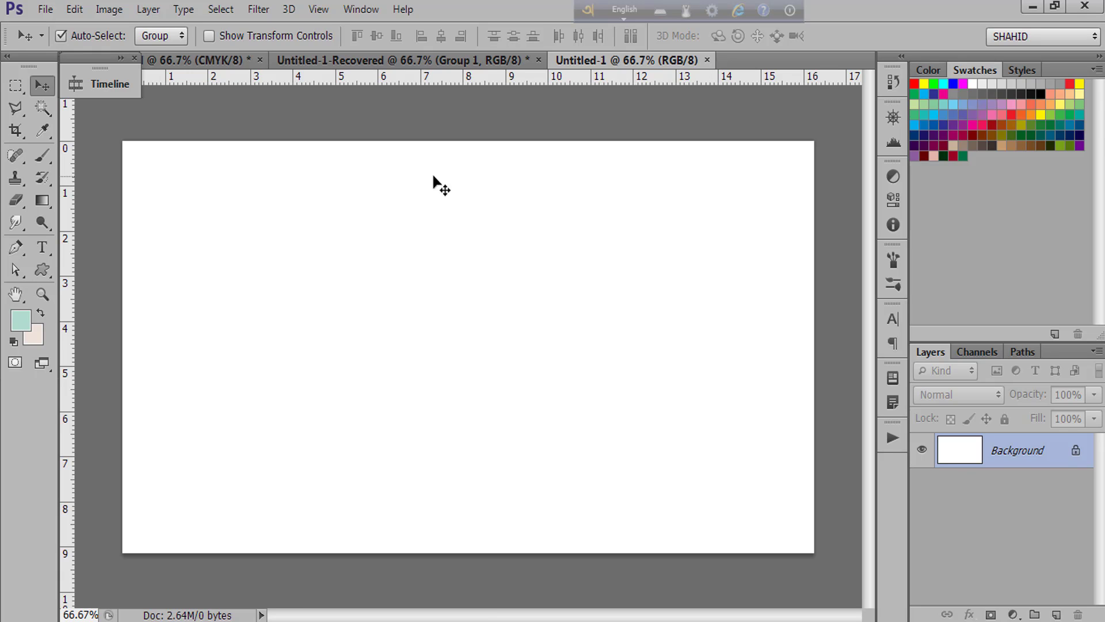
# Activate the Custom Shape tool and append the Shapes set to the available custom shapes.
pyautogui.click(41, 273)
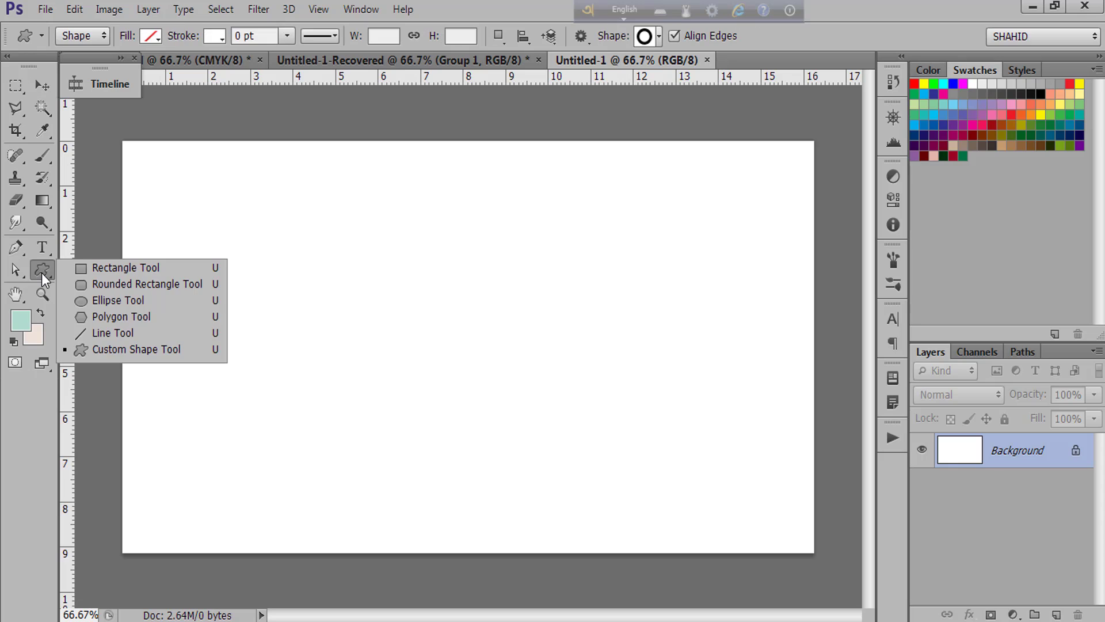
pyautogui.click(136, 350)
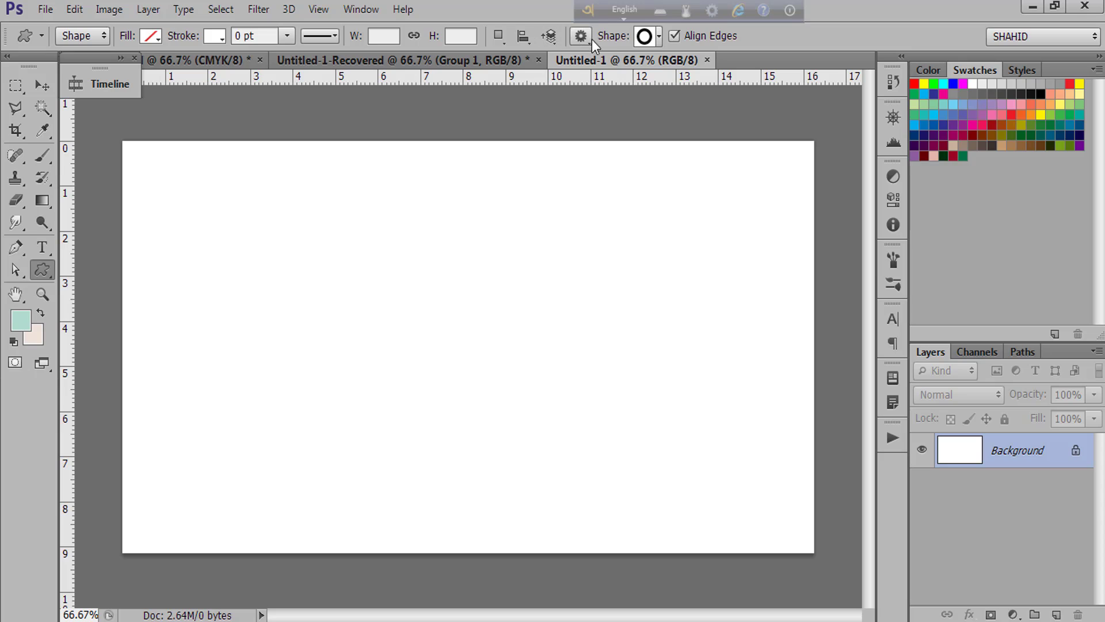
pyautogui.click(659, 38)
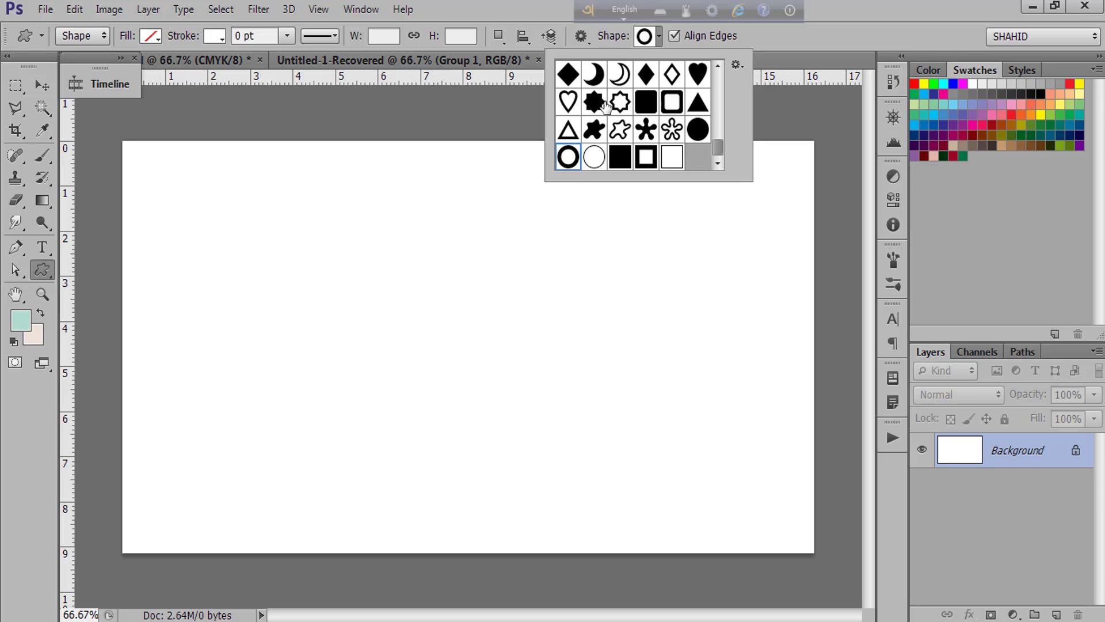
pyautogui.scroll(-2, 615, 164)
pyautogui.scroll(1, 624, 124)
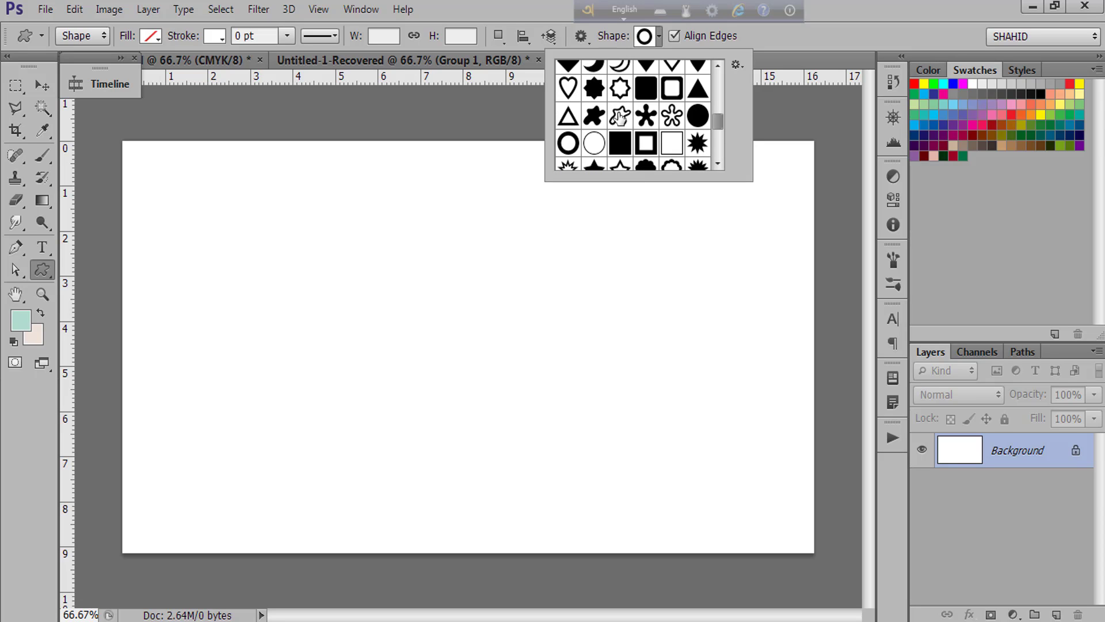
pyautogui.scroll(4, 627, 126)
pyautogui.scroll(-4, 632, 141)
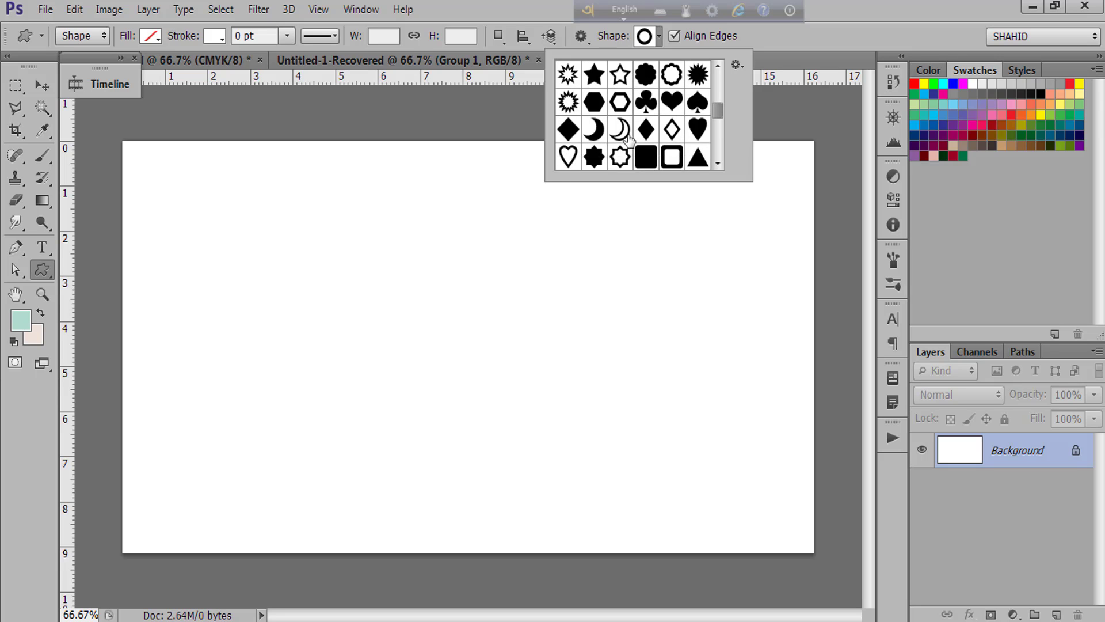
pyautogui.click(735, 66)
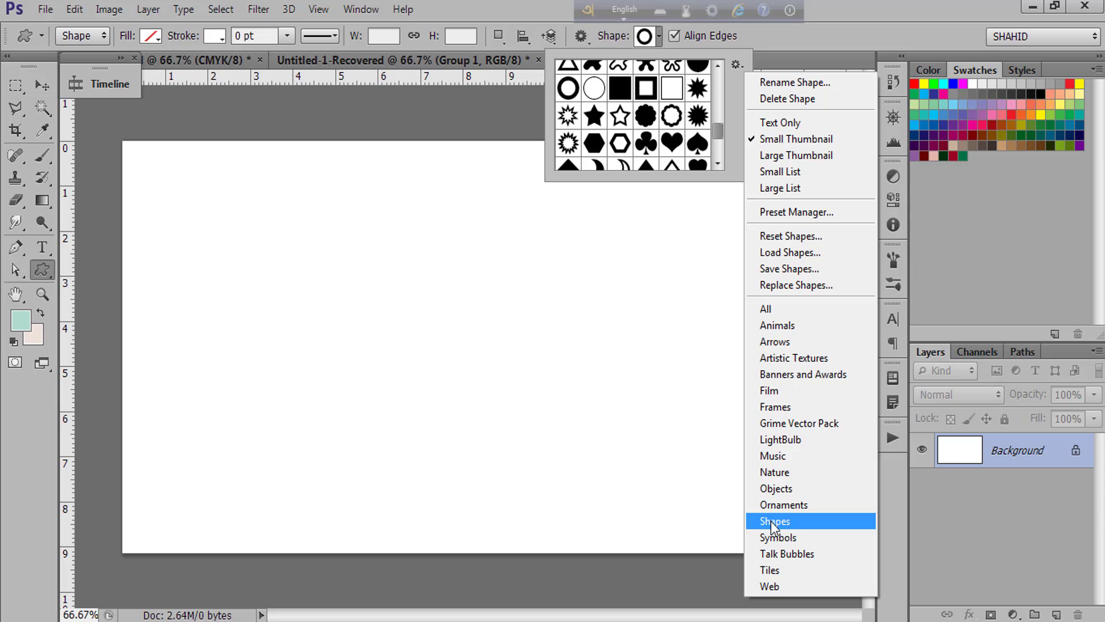
pyautogui.click(794, 522)
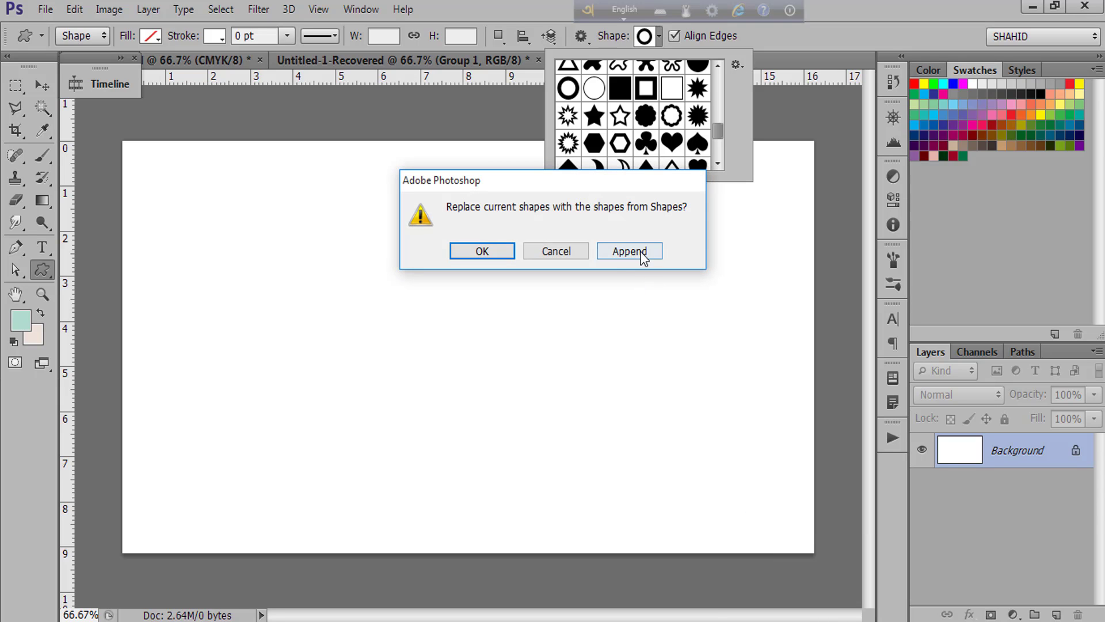
pyautogui.click(639, 253)
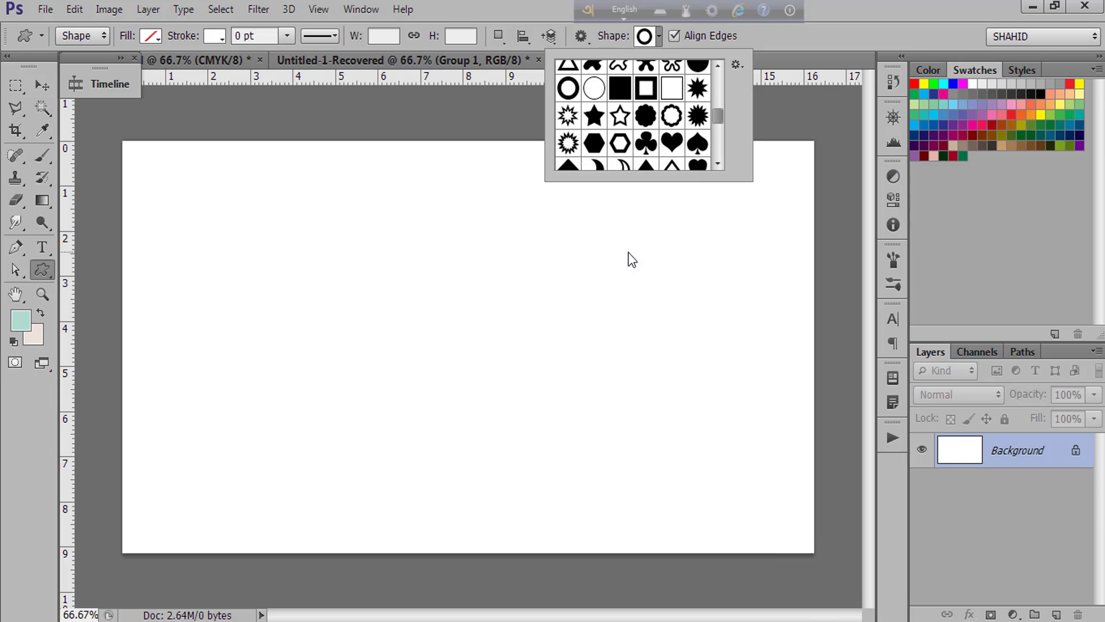
# Draw a circular ring custom shape about 420 px wide and high in the lower middle of the canvas.
pyautogui.scroll(-5, 698, 118)
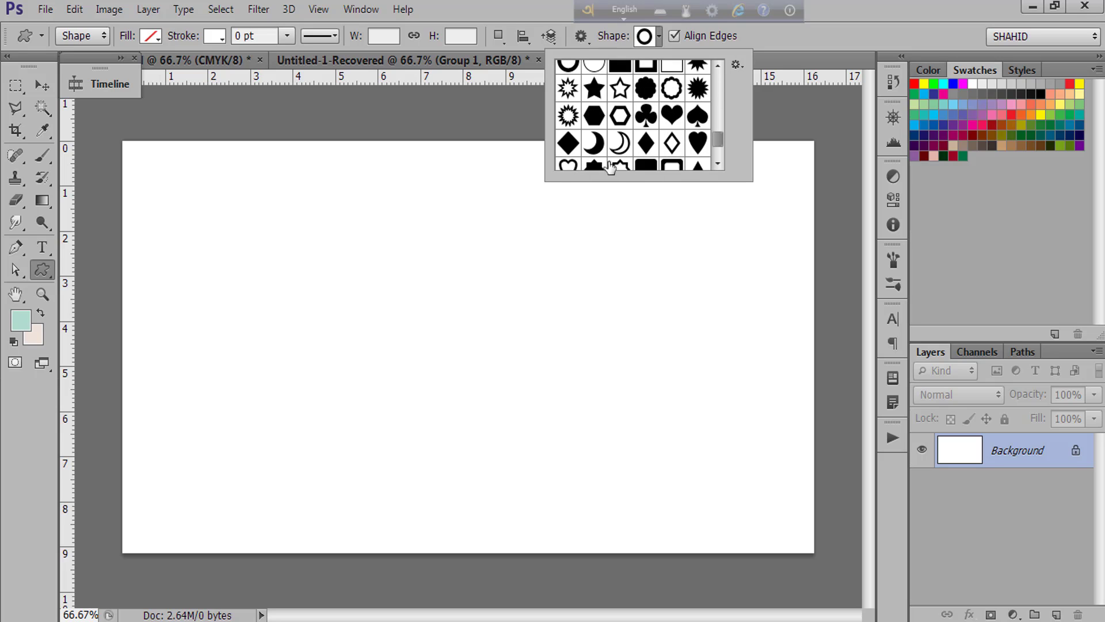
pyautogui.scroll(-1, 586, 166)
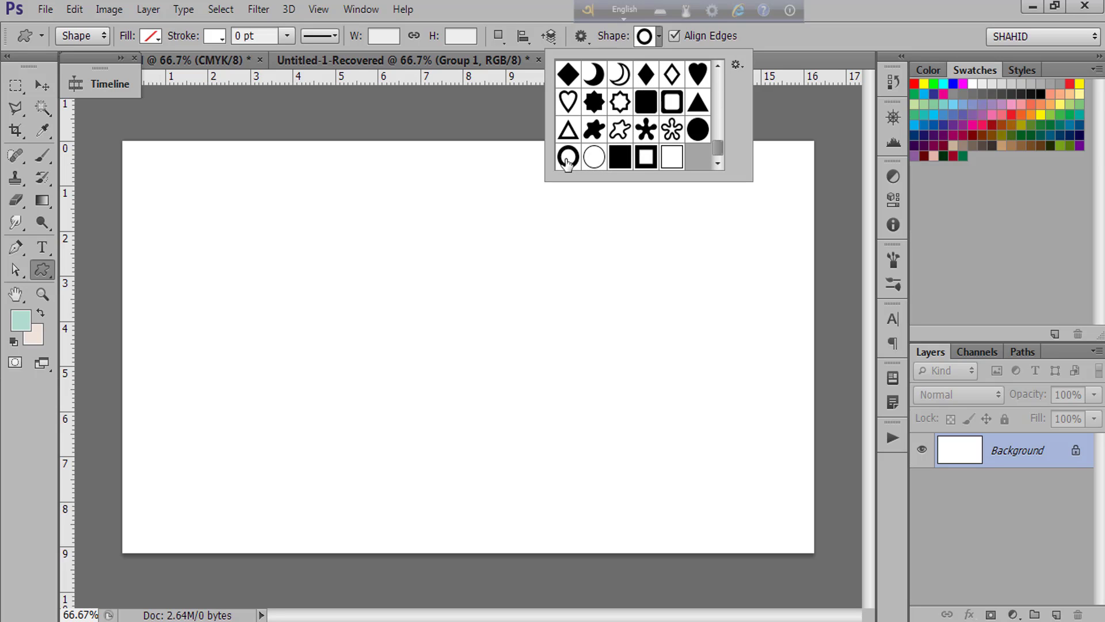
pyautogui.click(568, 159)
pyautogui.moveTo(415, 306); pyautogui.dragTo(641, 615)
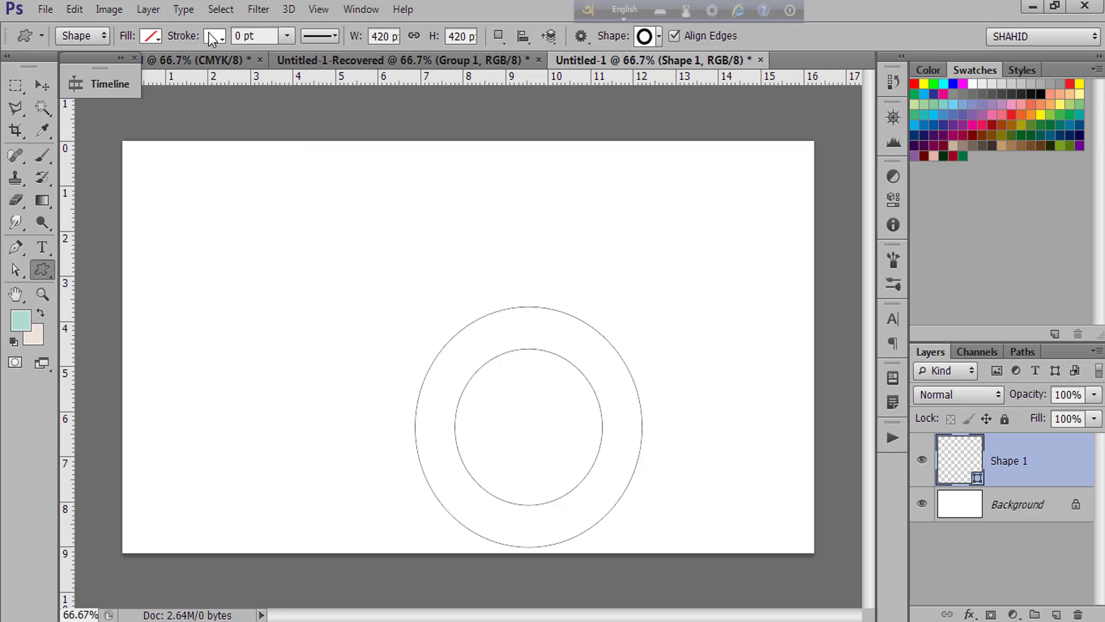
# Give the ring shape a solid black fill and no stroke.
pyautogui.click(151, 38)
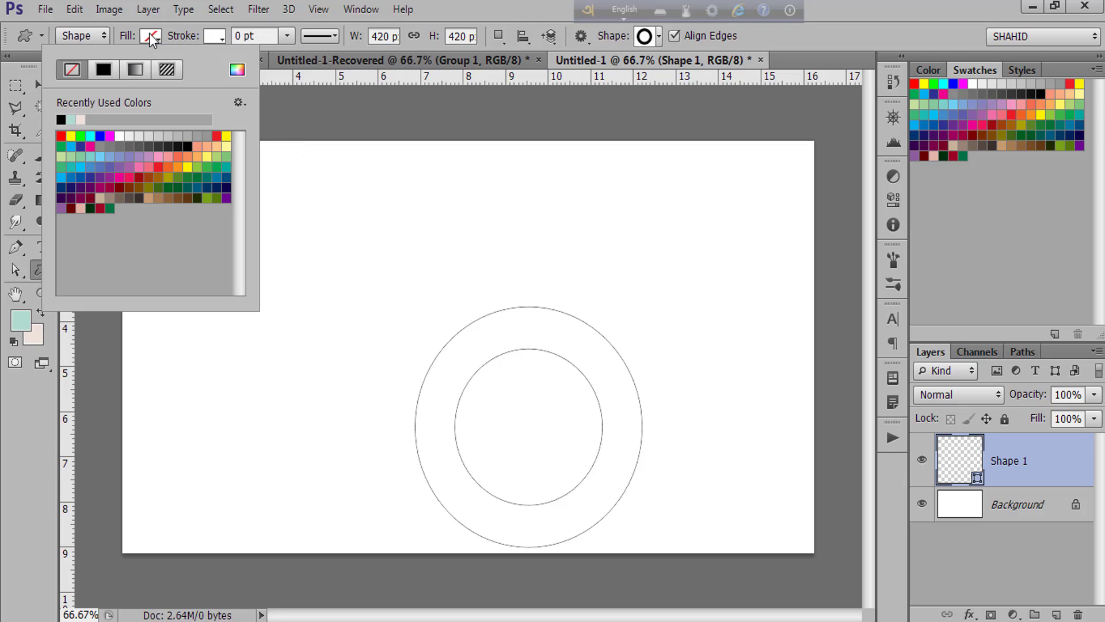
pyautogui.click(187, 145)
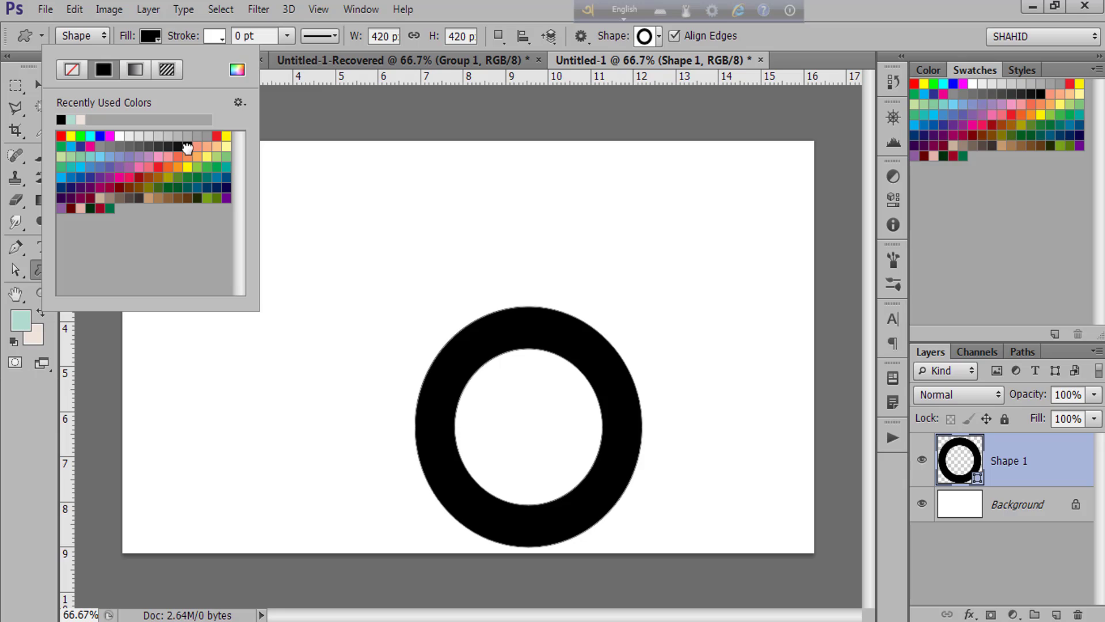
pyautogui.click(216, 35)
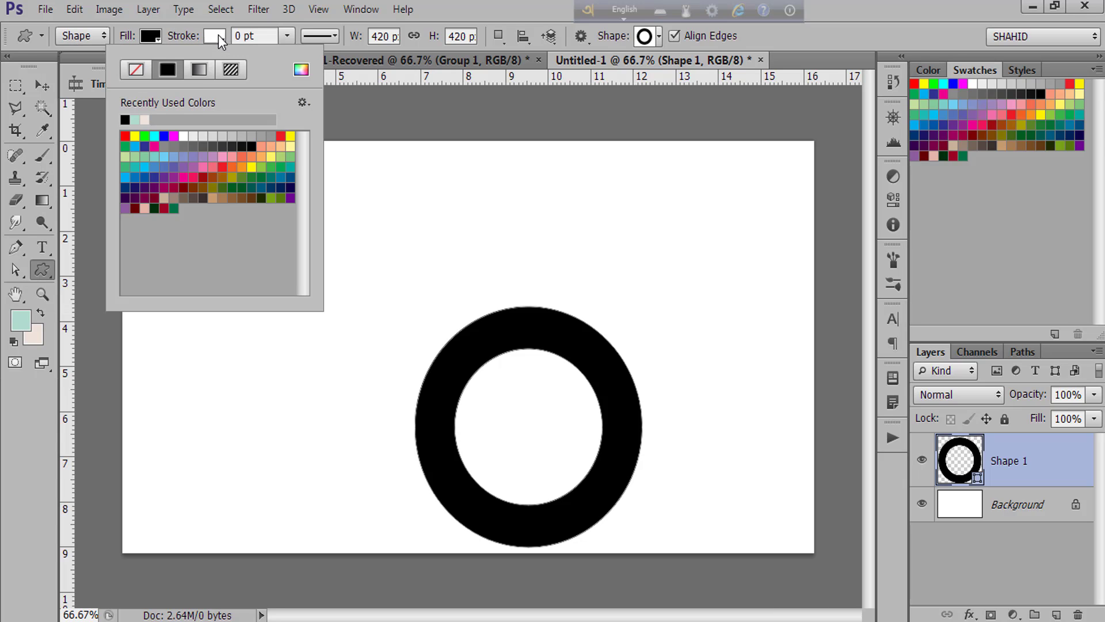
pyautogui.click(133, 69)
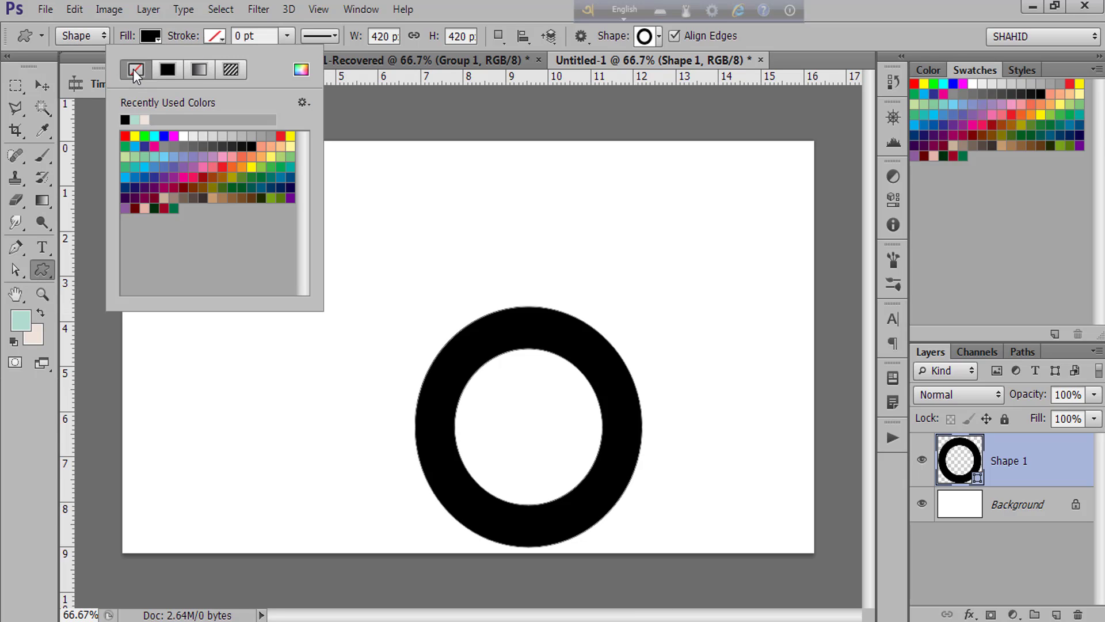
# Move the black ring up and over to the left half of the canvas, then deselect it.
pyautogui.click(40, 86)
pyautogui.moveTo(544, 345)
pyautogui.mouseDown()
pyautogui.moveTo(338, 249)
pyautogui.moveTo(357, 276)
pyautogui.moveTo(412, 266)
pyautogui.moveTo(349, 274)
pyautogui.mouseUp()
pyautogui.click(480, 296)
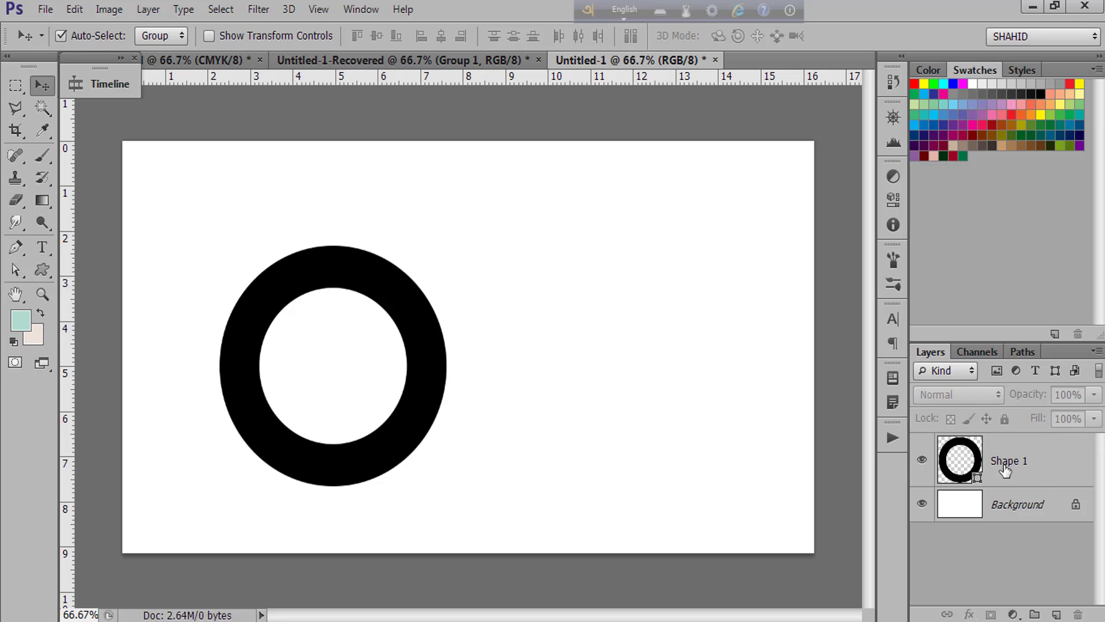
# Add a Gradient Overlay layer effect to the ring's layer and set its style to Angle.
pyautogui.doubleClick(1062, 470)
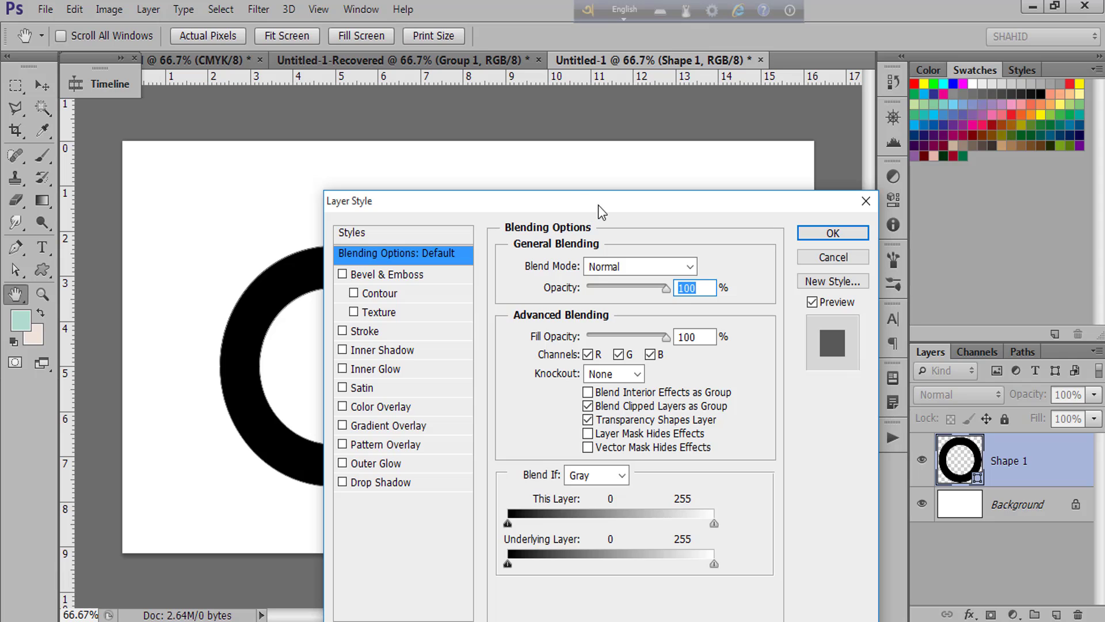
pyautogui.moveTo(599, 204); pyautogui.dragTo(723, 147)
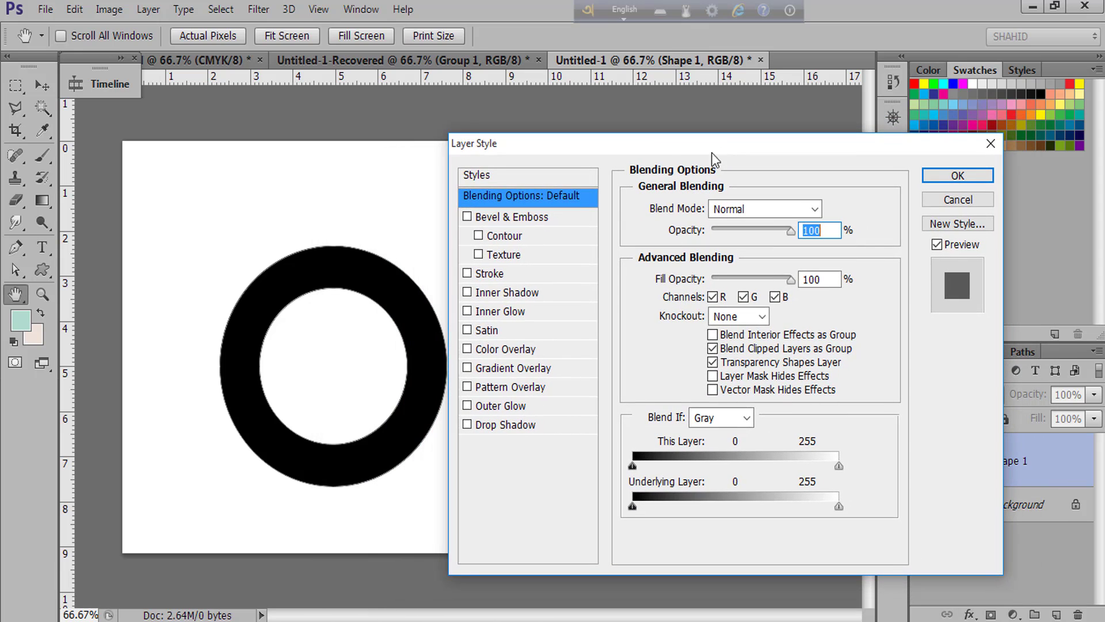
pyautogui.click(519, 372)
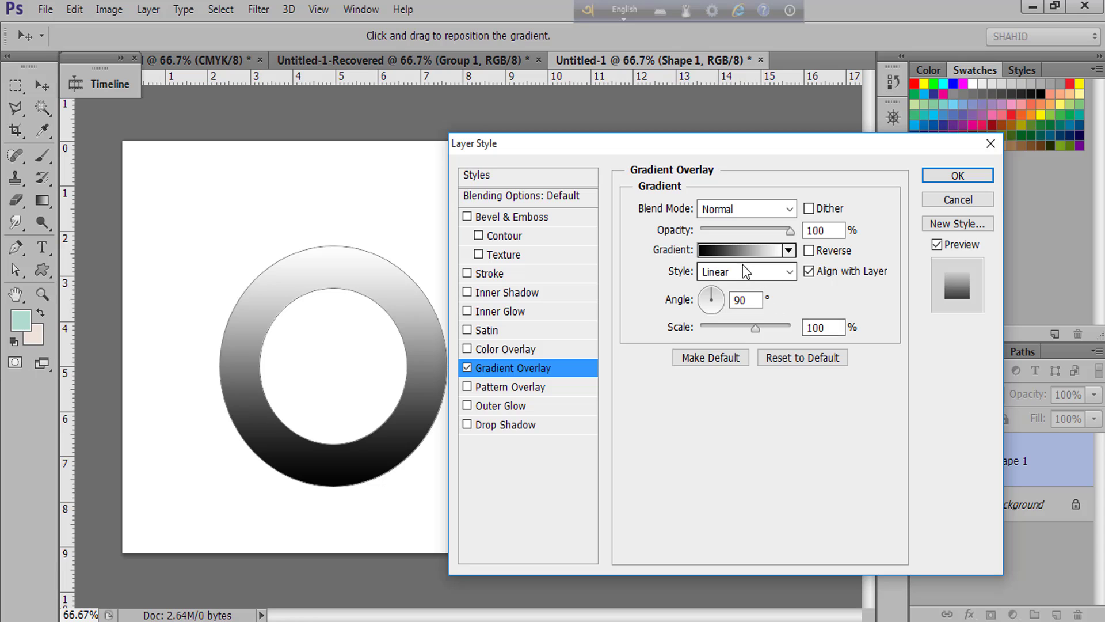
pyautogui.click(786, 275)
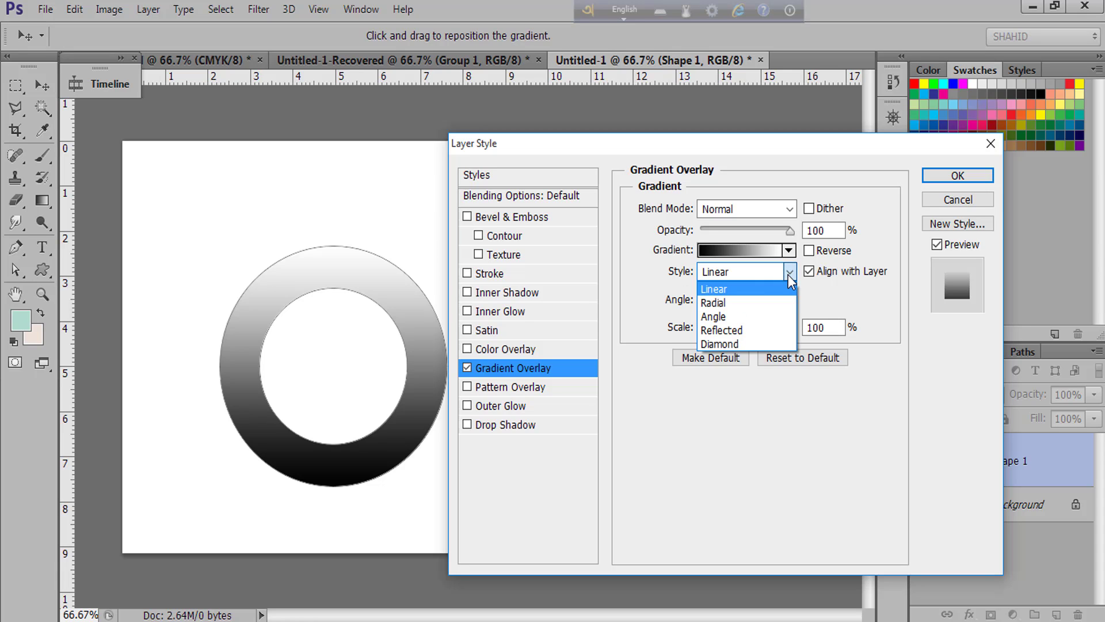
pyautogui.click(719, 317)
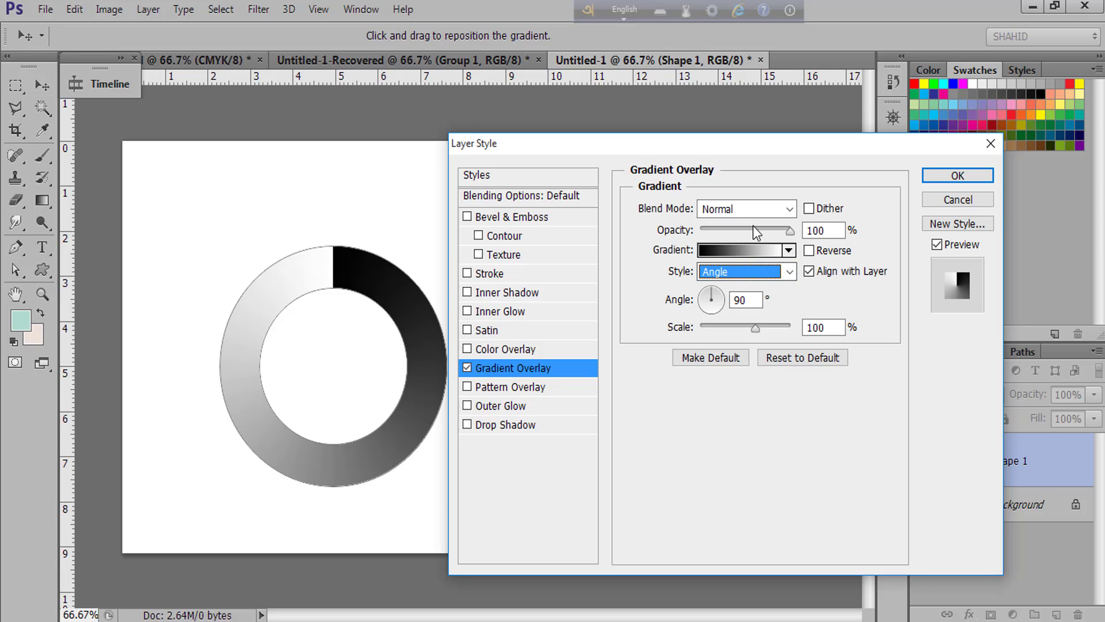
# Add two colour stops to the overlay's black-to-white gradient, at 25% and 38%.
pyautogui.click(723, 253)
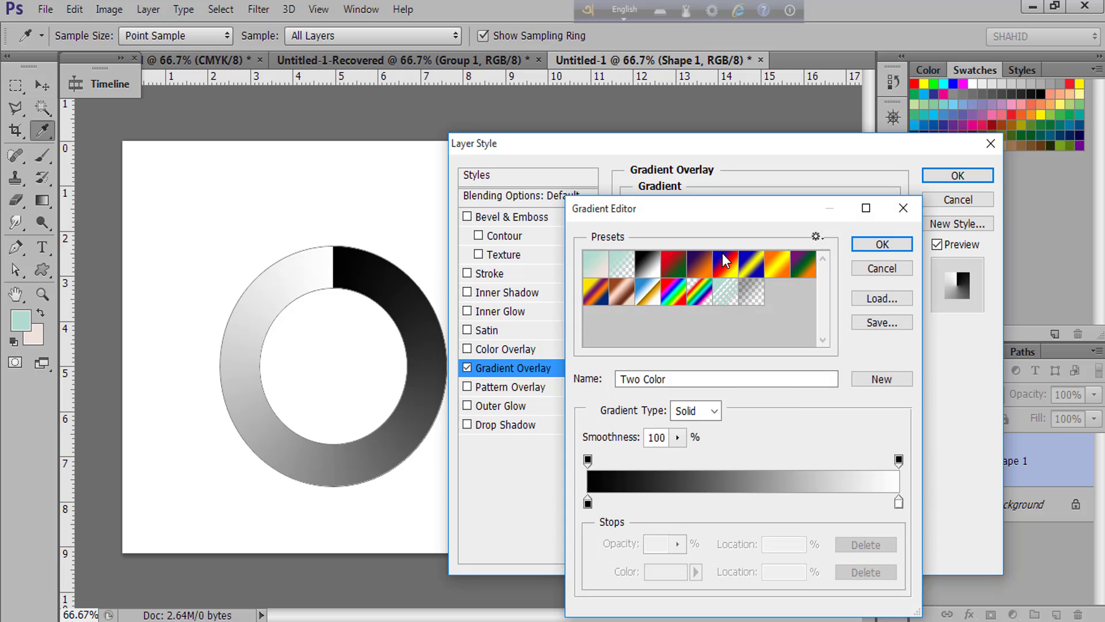
pyautogui.click(666, 502)
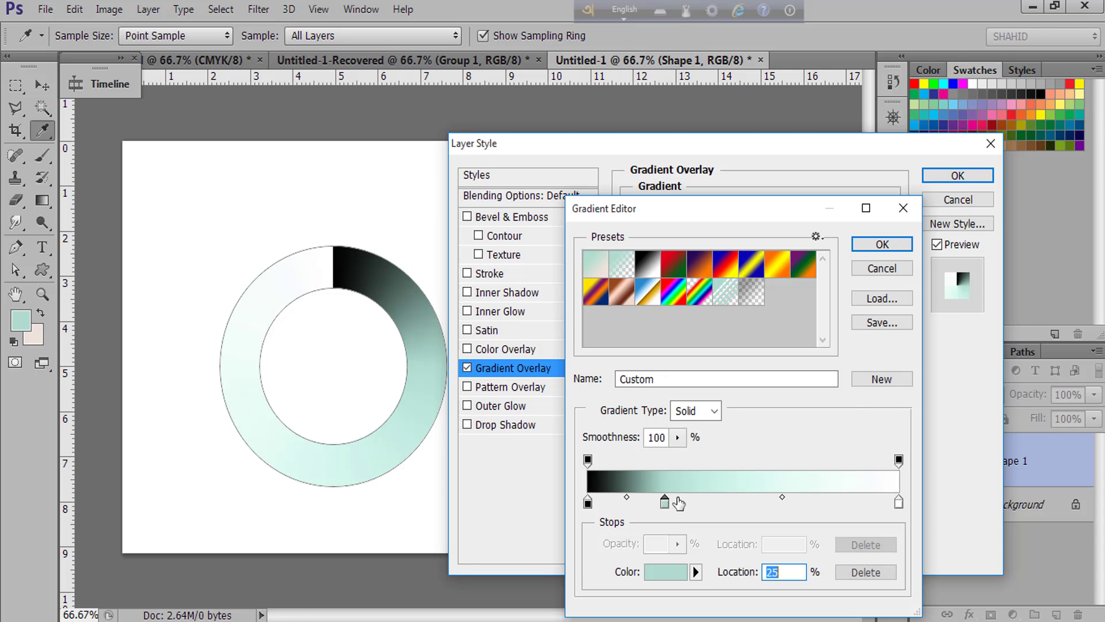
pyautogui.click(706, 497)
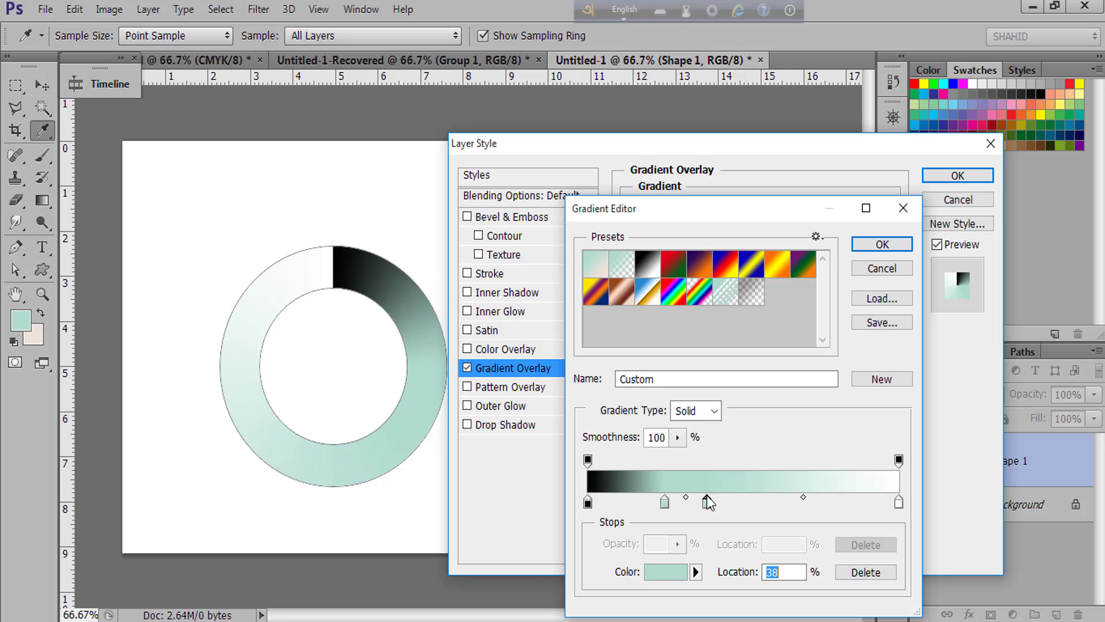
# Set the colour of the gradient stop at 25% to #00baff.
pyautogui.doubleClick(664, 506)
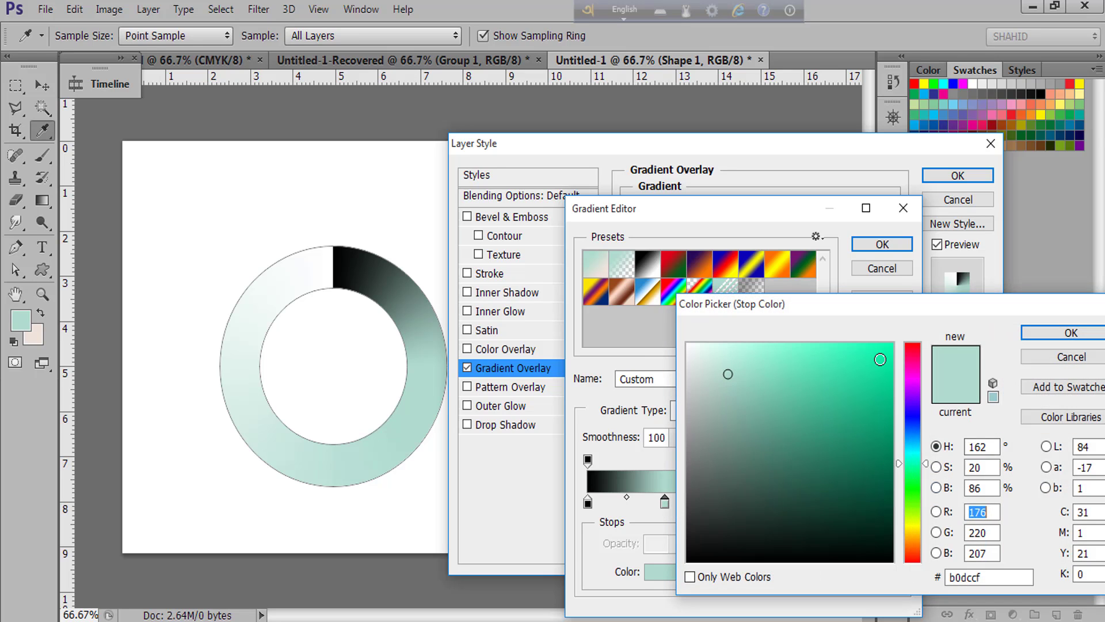
pyautogui.moveTo(848, 310); pyautogui.dragTo(802, 236)
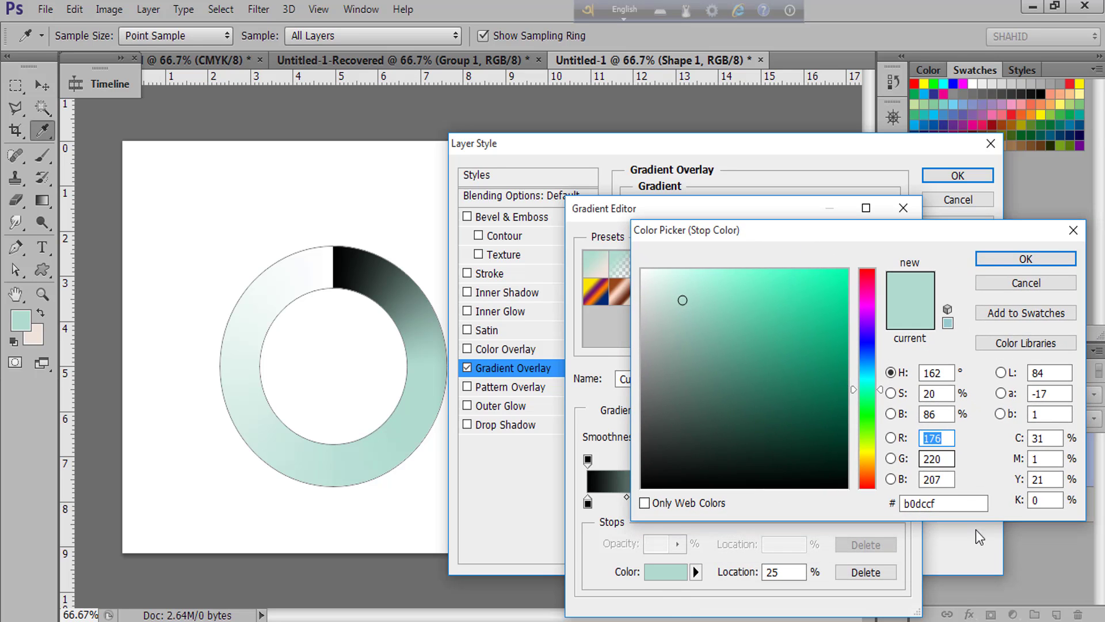
pyautogui.moveTo(979, 504); pyautogui.dragTo(881, 503)
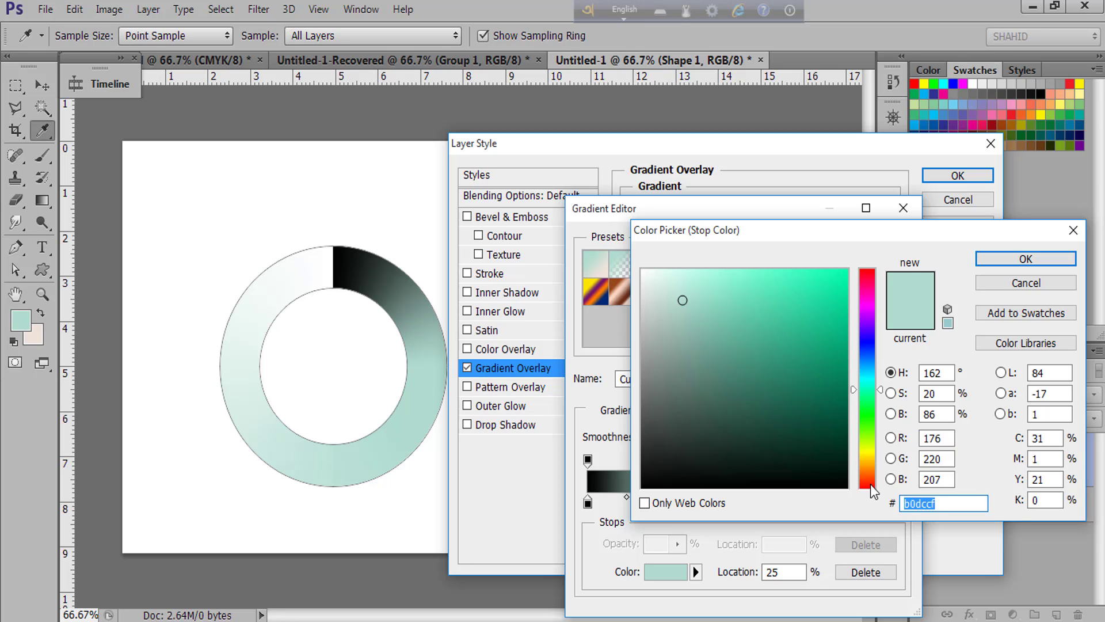
pyautogui.write('00')
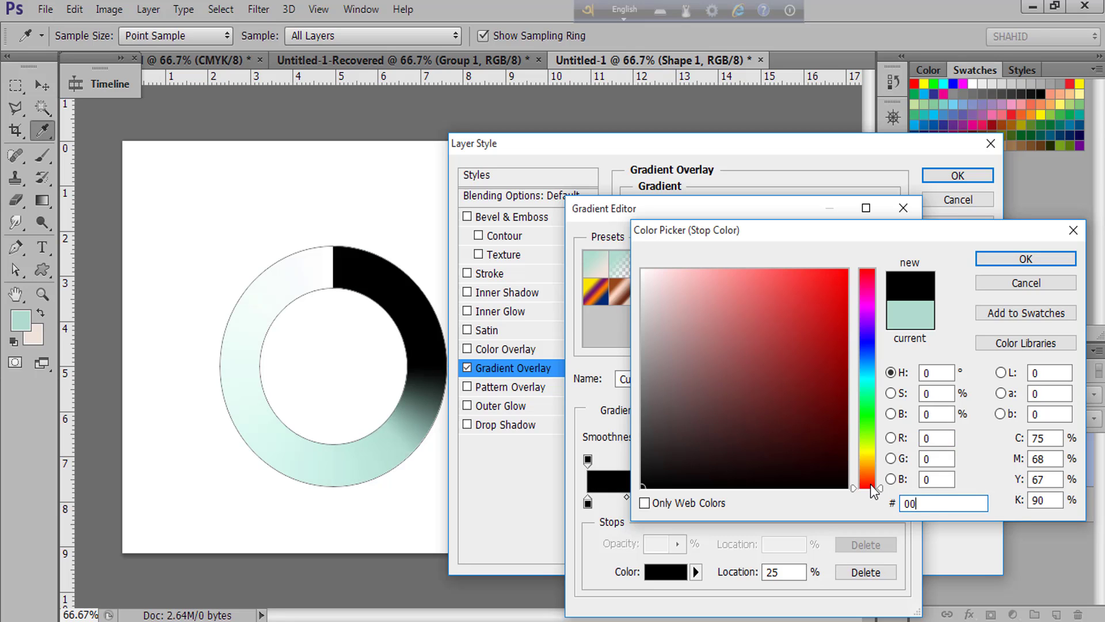
pyautogui.write('ba')
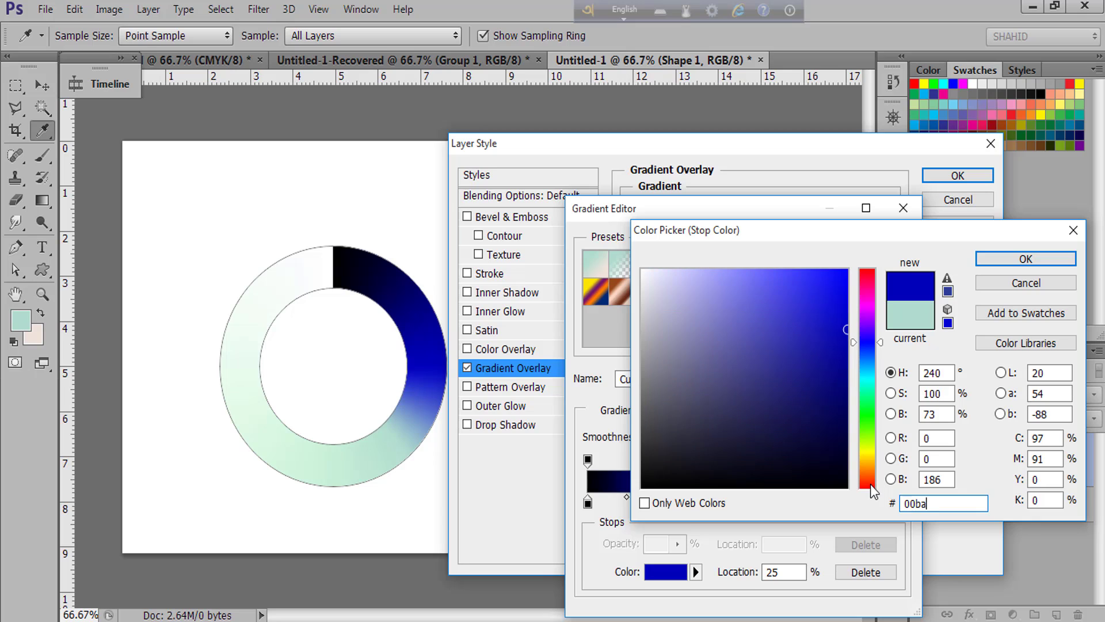
pyautogui.write('ff')
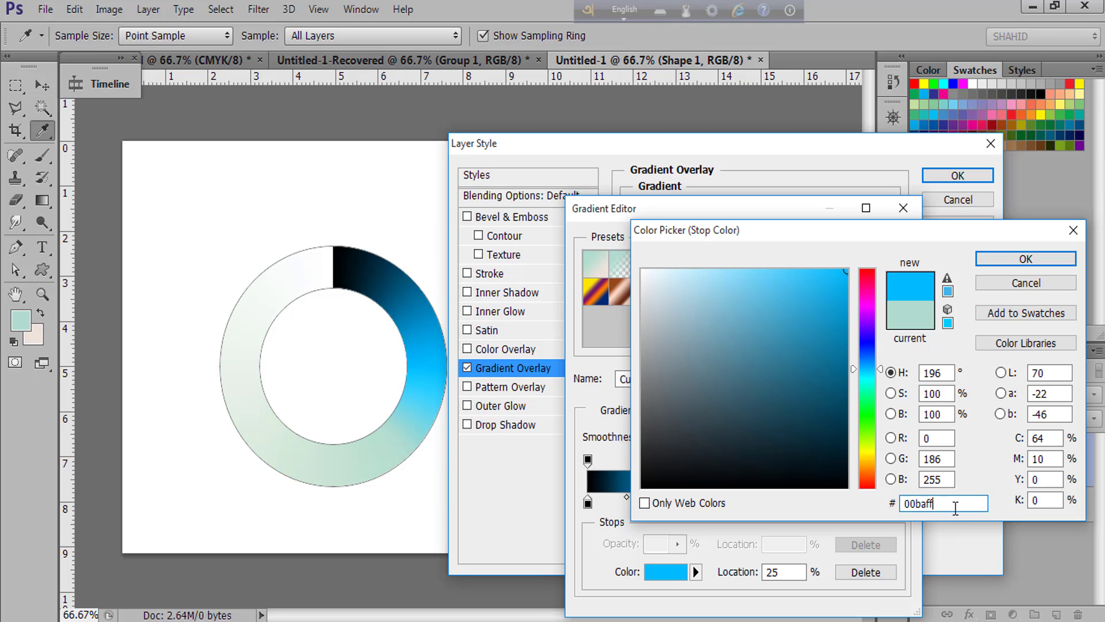
pyautogui.moveTo(956, 509); pyautogui.dragTo(893, 504)
pyautogui.click(1026, 260)
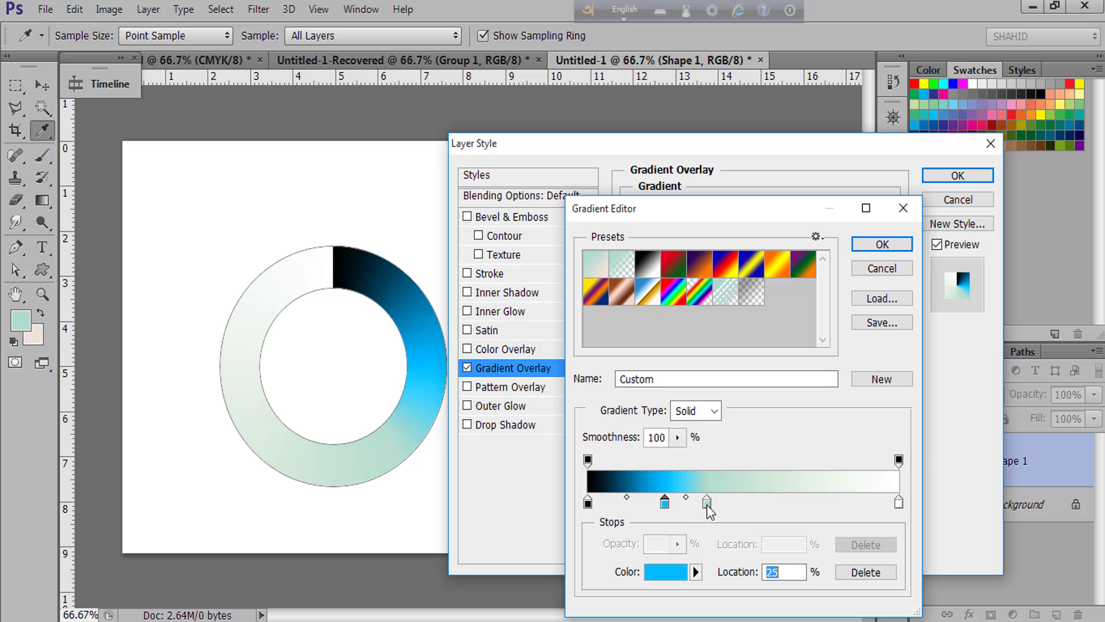
# Recolour the gradient stops at 38% and 100% with the black sampled from the gradient's start, and accept the gradient.
pyautogui.click(707, 504)
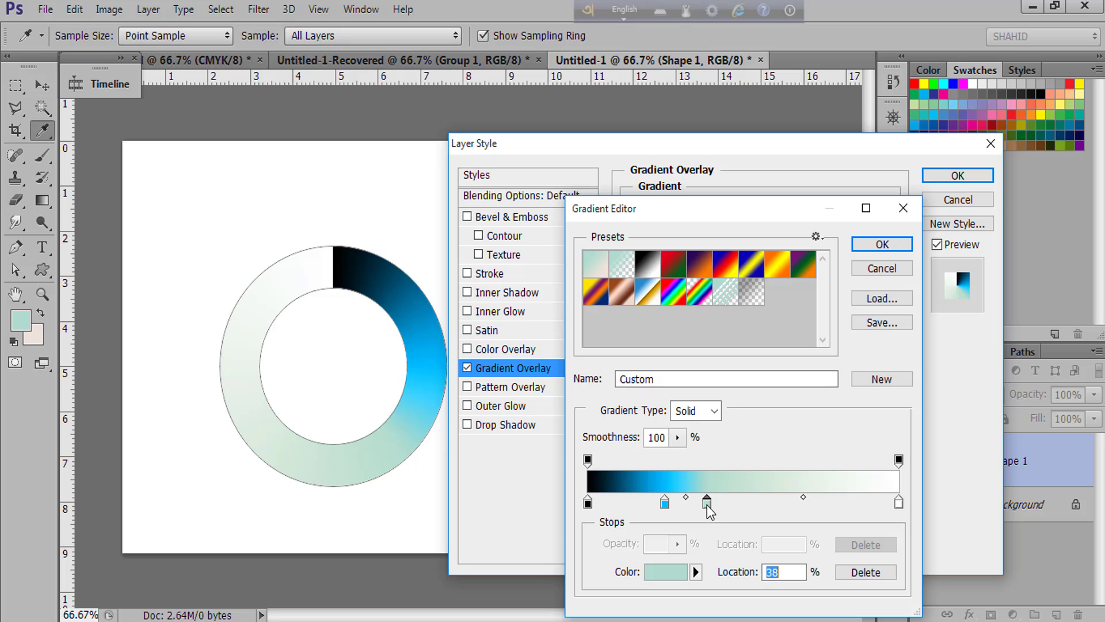
pyautogui.click(593, 473)
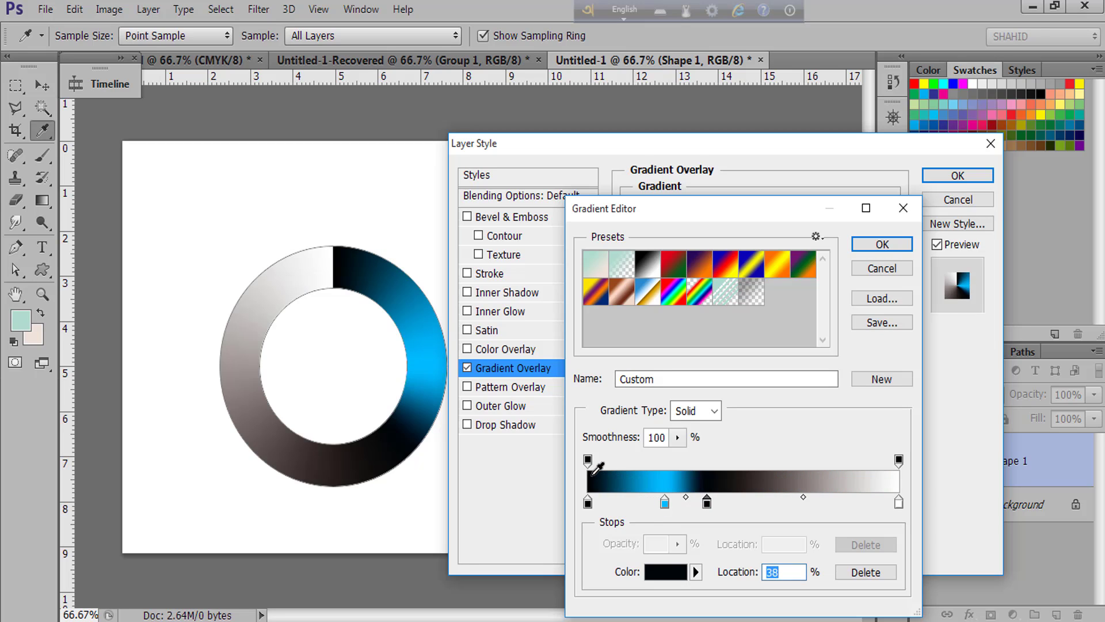
pyautogui.click(899, 504)
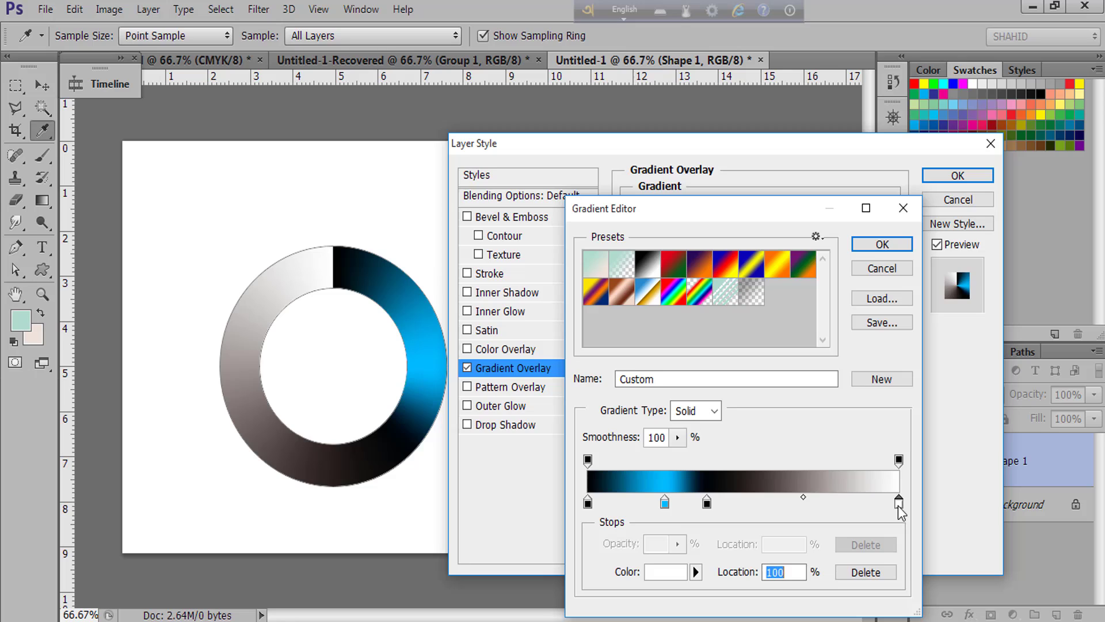
pyautogui.click(592, 472)
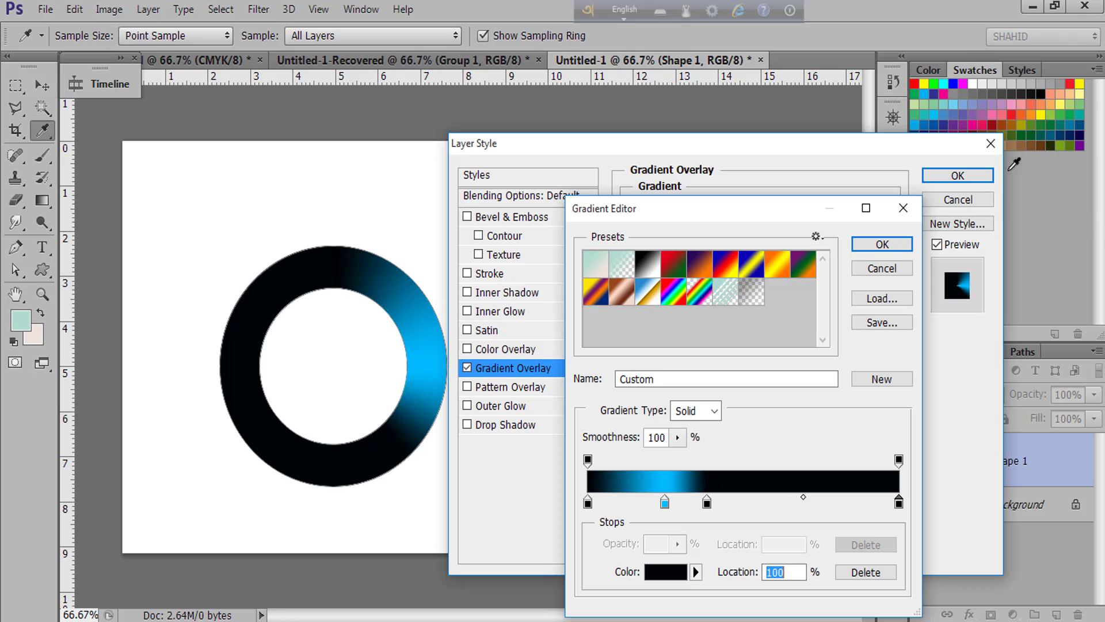
pyautogui.click(882, 244)
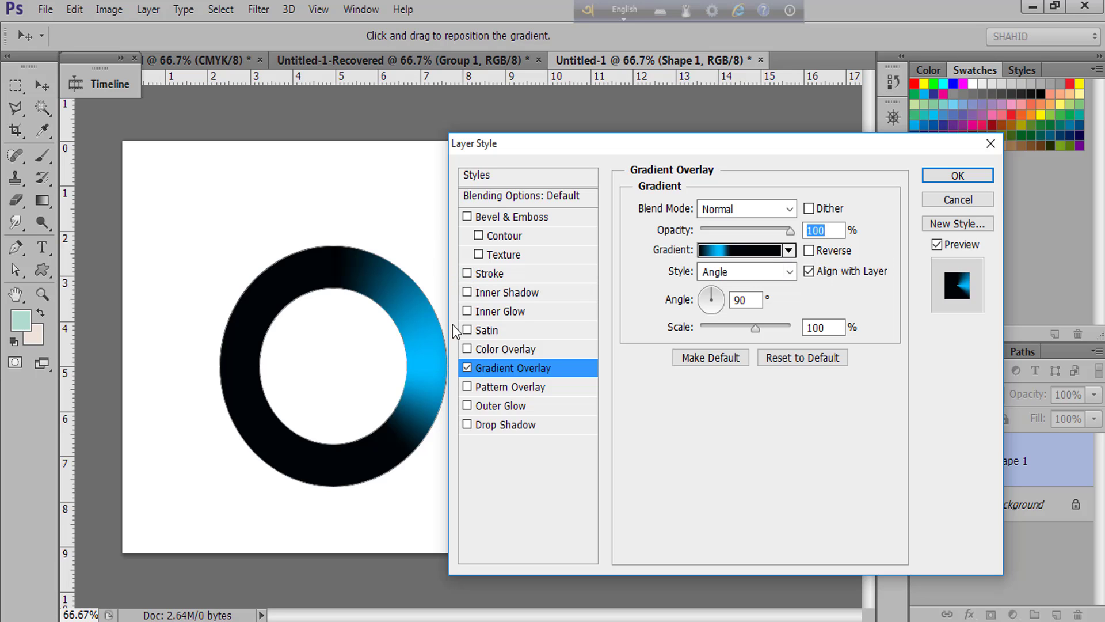
# Add an Inner Glow effect to the ring's layer and set its glow colour to white (#ffffff).
pyautogui.click(482, 312)
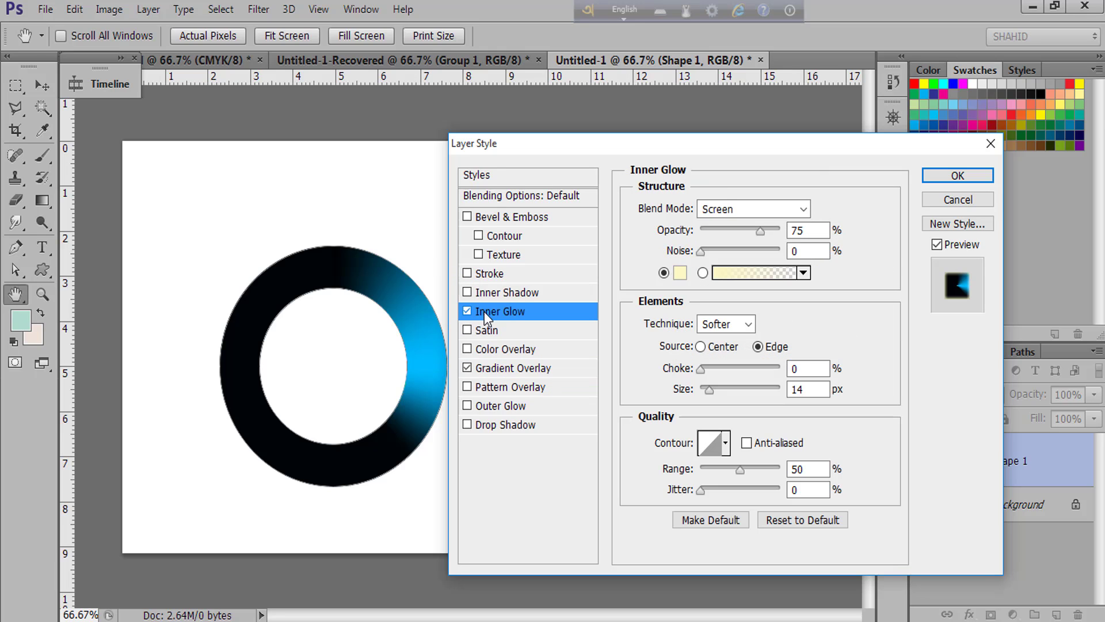
pyautogui.click(743, 273)
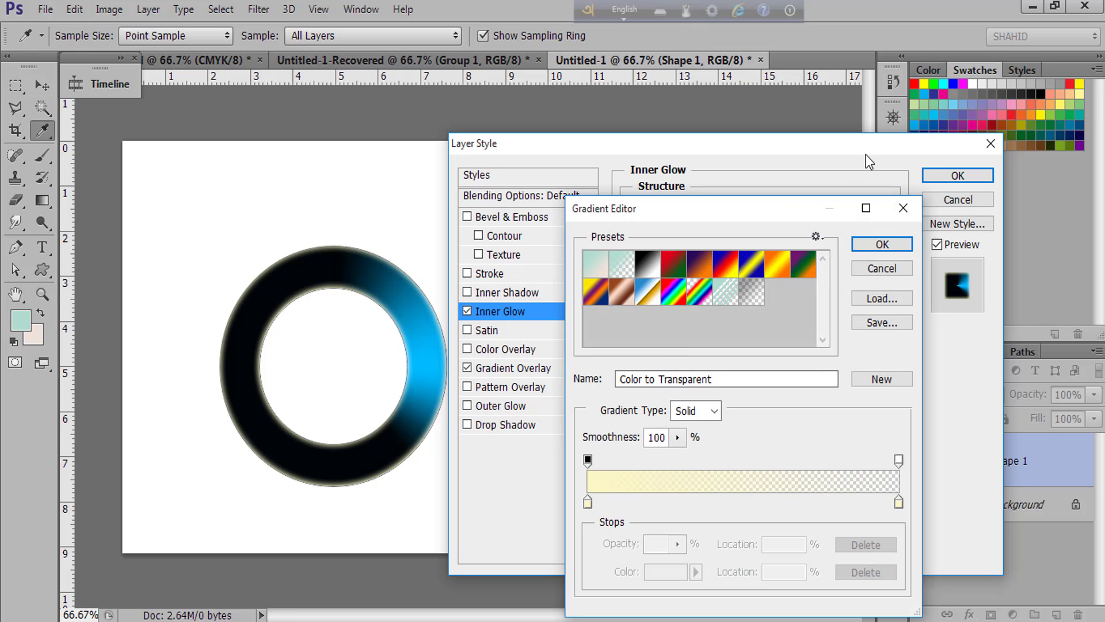
pyautogui.click(902, 208)
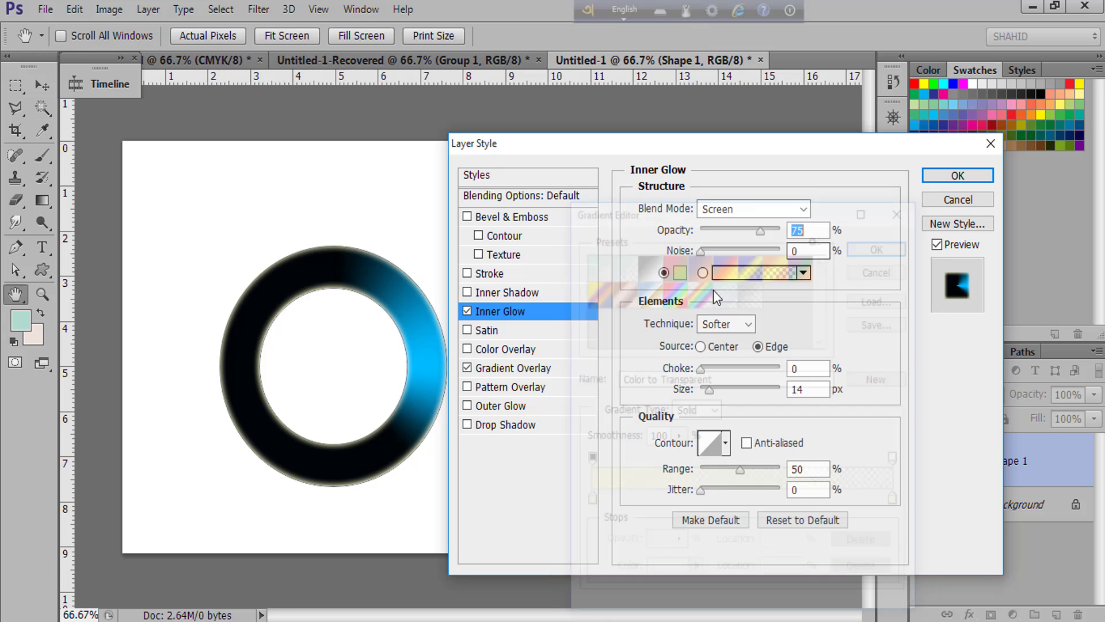
pyautogui.click(679, 274)
pyautogui.moveTo(680, 276); pyautogui.dragTo(641, 268)
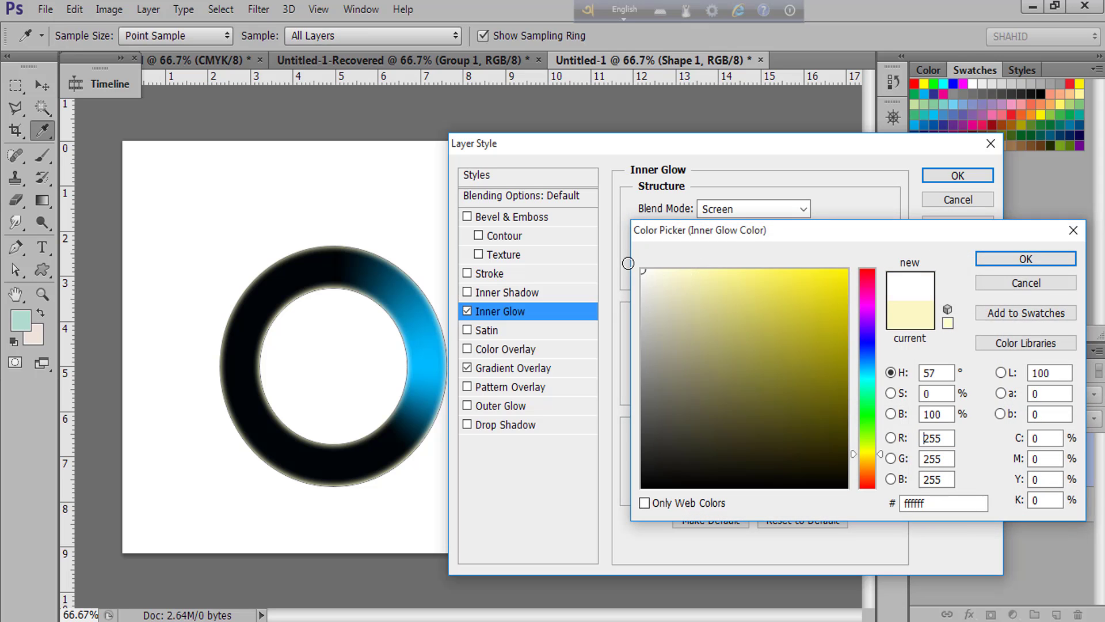
pyautogui.click(1001, 260)
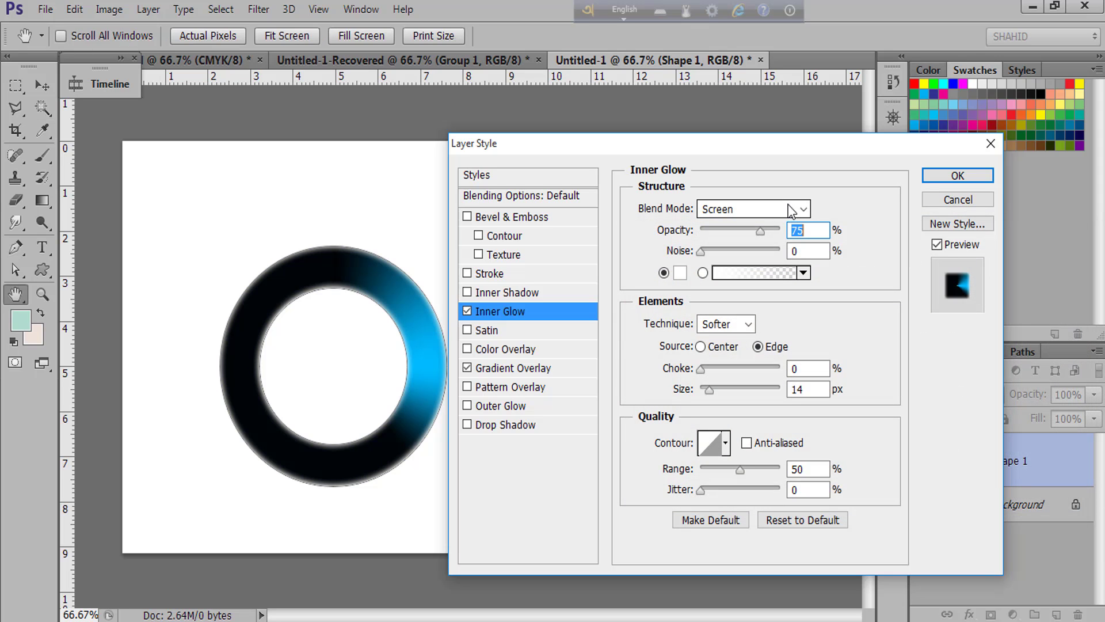
# Set the inner glow's blend mode to Overlay and its size to 25 px.
pyautogui.click(742, 213)
pyautogui.click(742, 213)
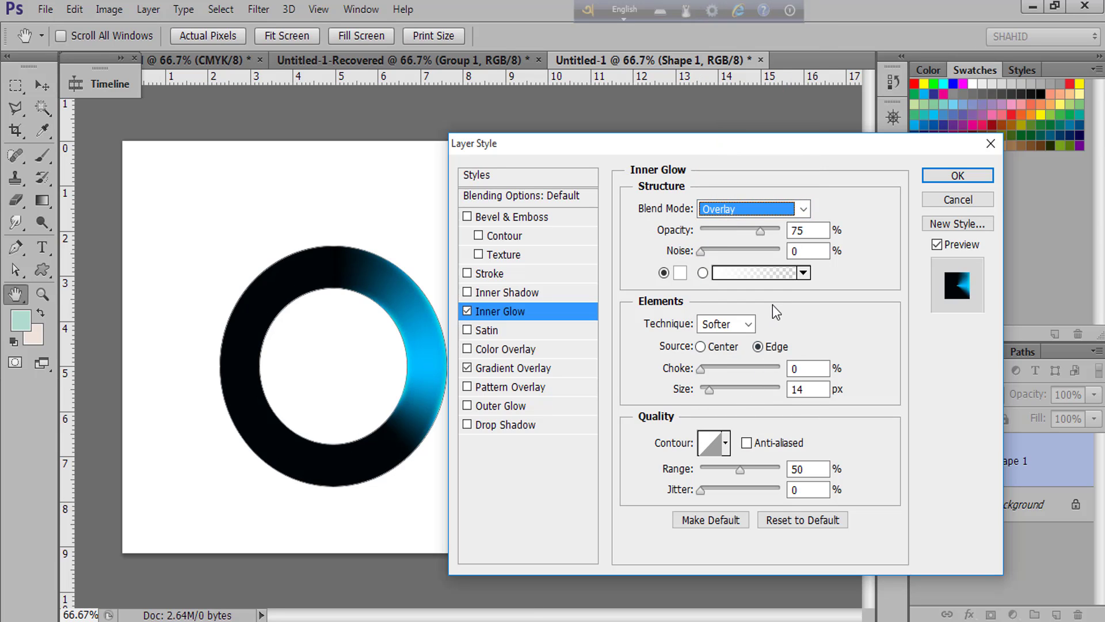
pyautogui.doubleClick(817, 391)
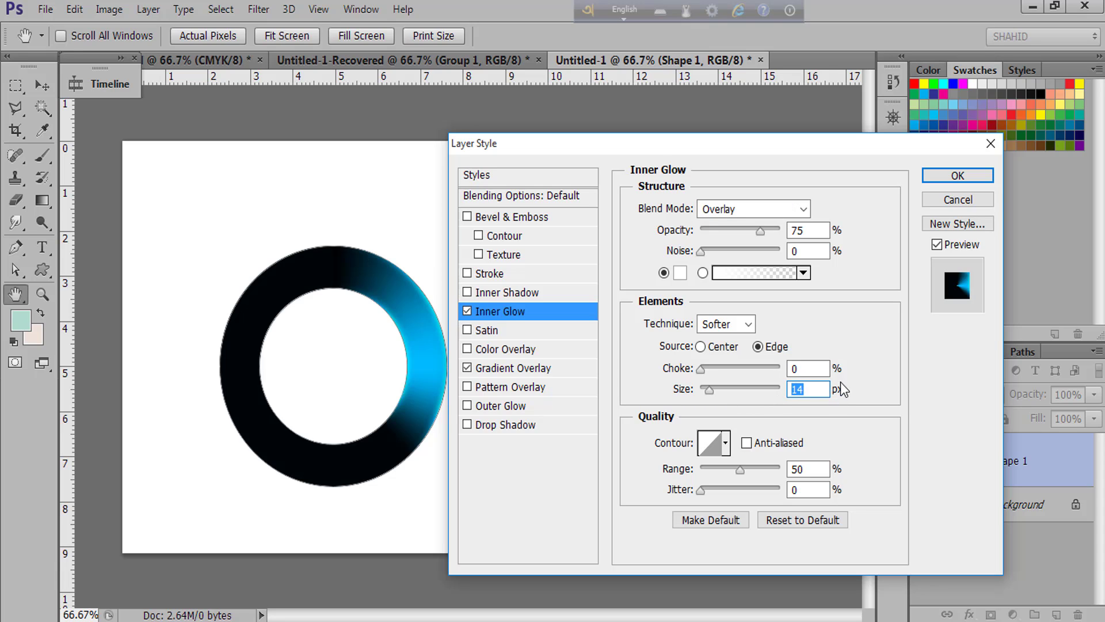
pyautogui.write('25')
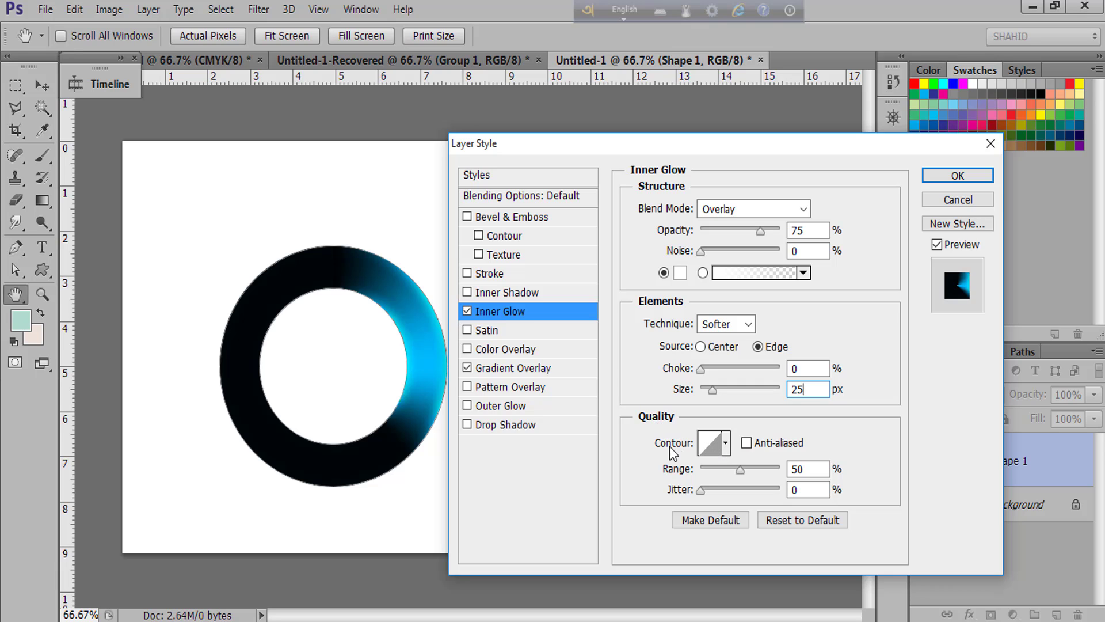
# Give the inner glow the Ring contour, apply the layer style, and move the ring slightly up and left on the canvas.
pyautogui.click(726, 443)
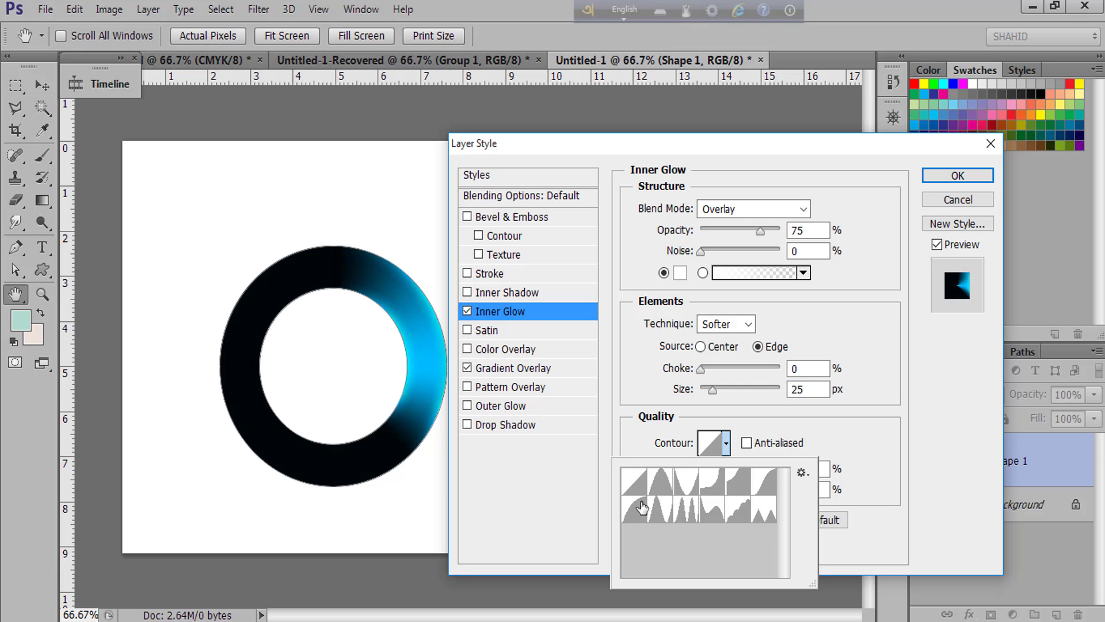
pyautogui.click(662, 512)
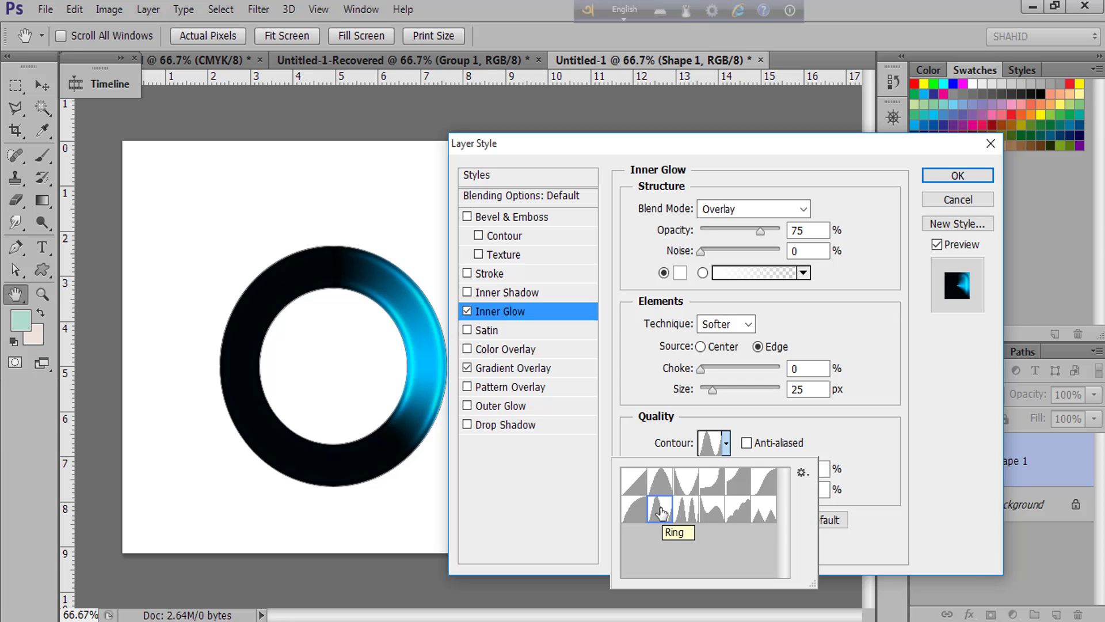
pyautogui.click(858, 430)
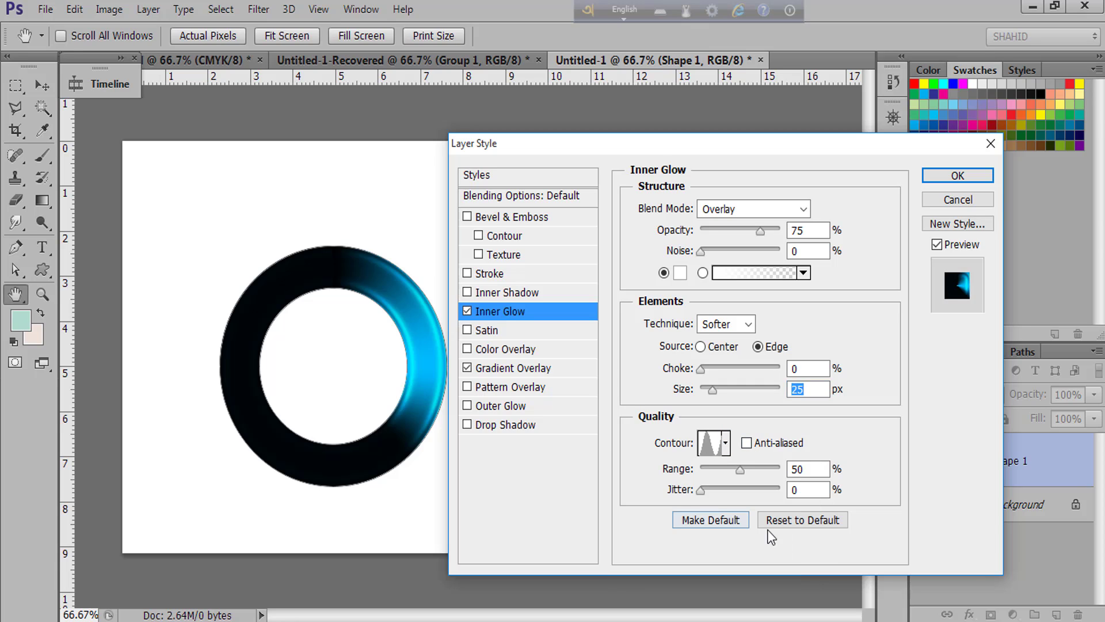
pyautogui.click(957, 178)
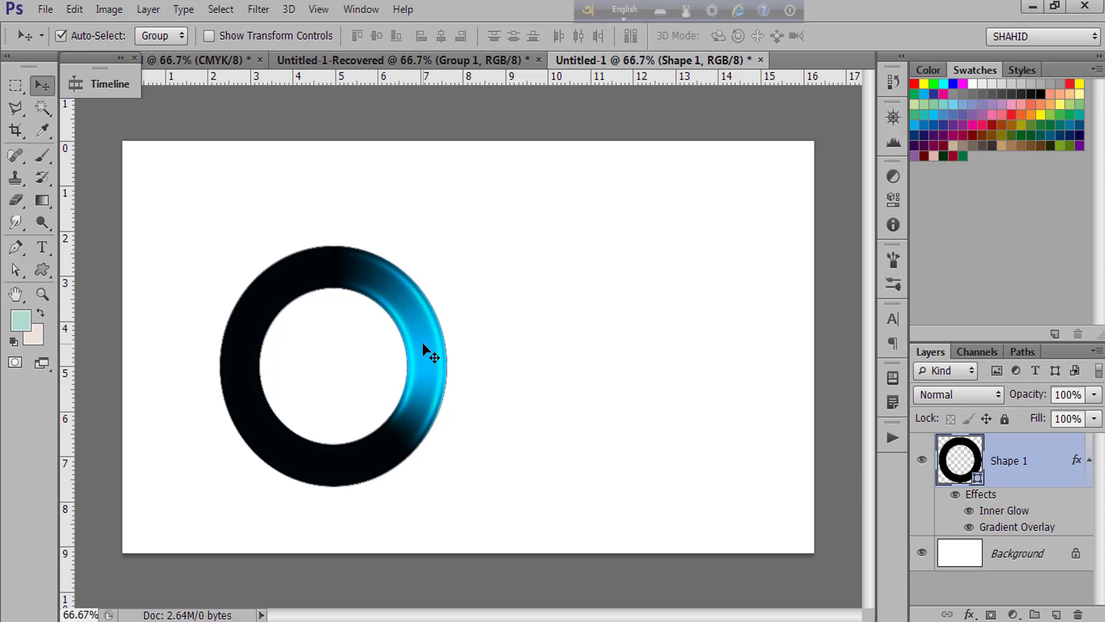
pyautogui.moveTo(424, 358); pyautogui.dragTo(402, 330)
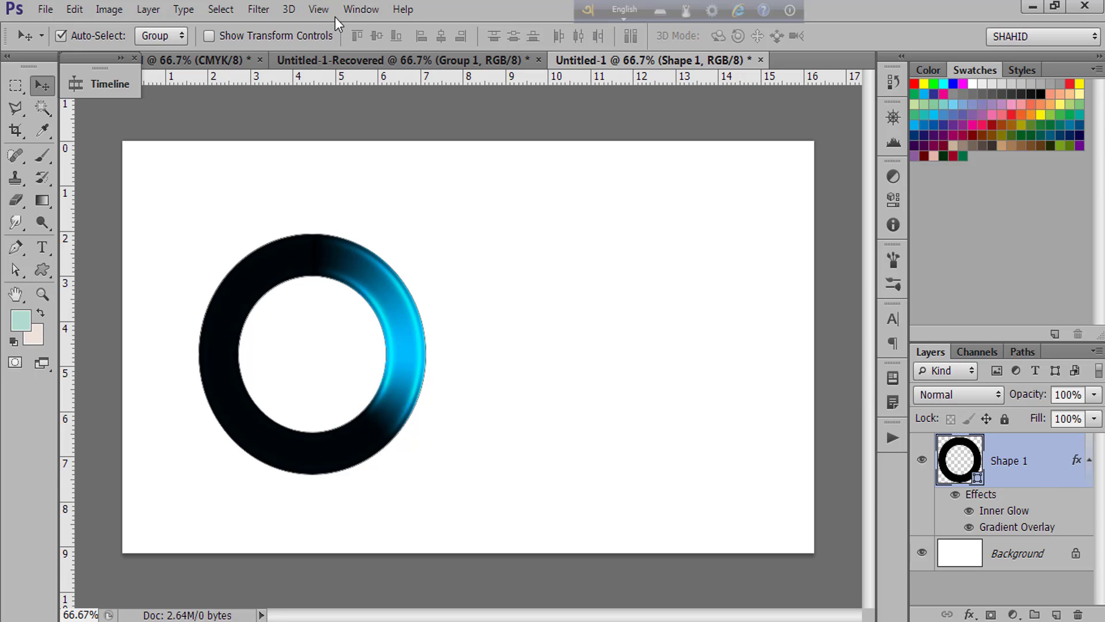
# Show the Timeline and place it as a floating window clear of the ring.
pyautogui.click(350, 13)
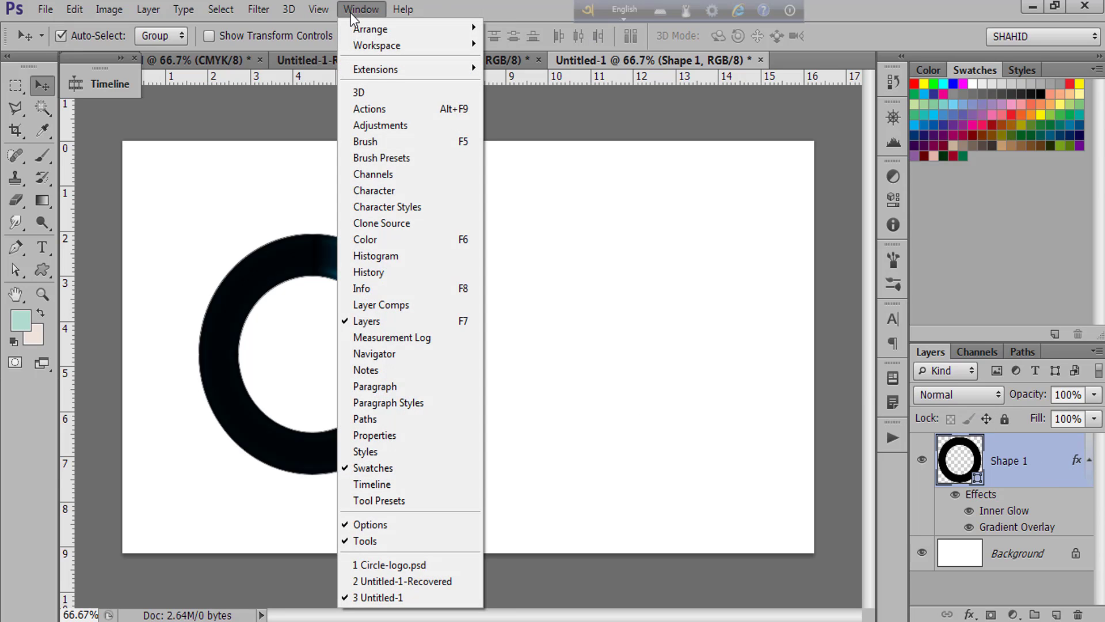
pyautogui.click(402, 485)
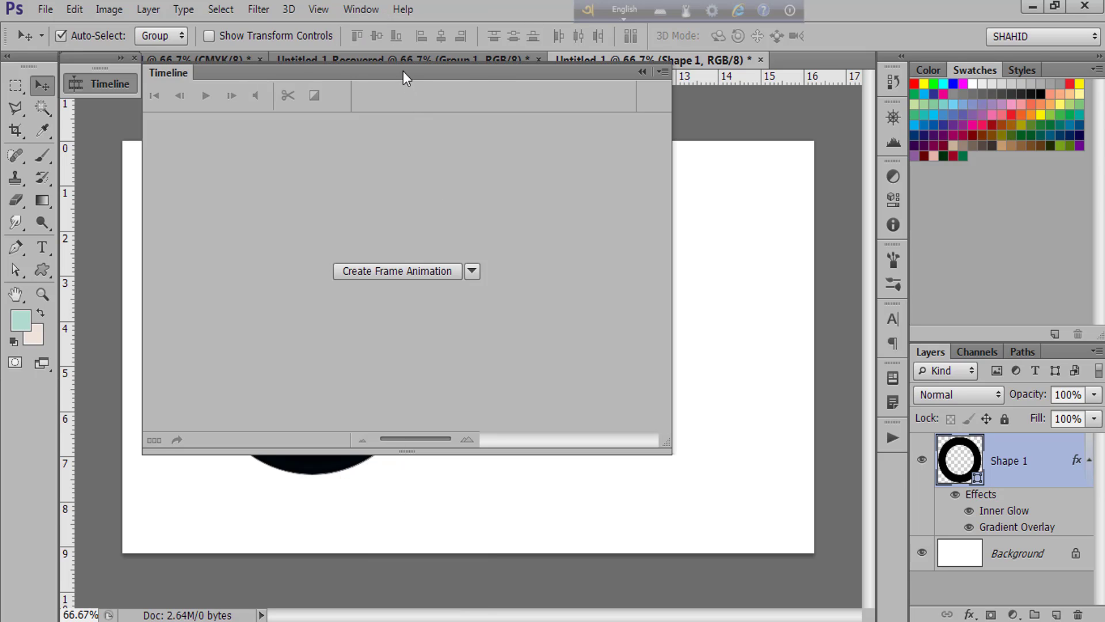
pyautogui.moveTo(403, 71); pyautogui.dragTo(743, 189)
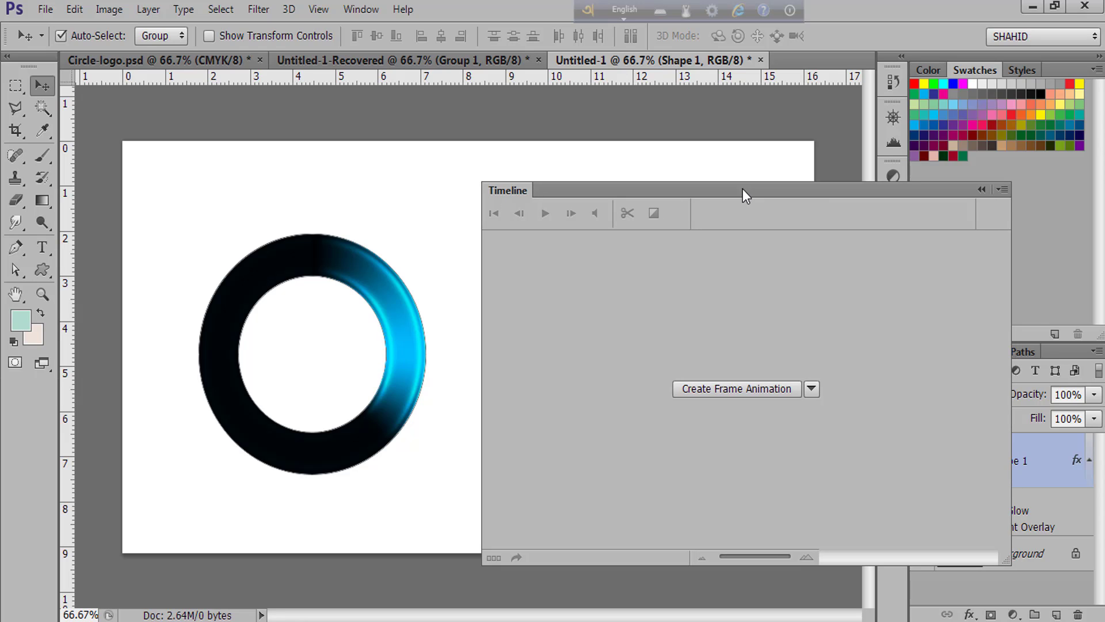
pyautogui.moveTo(742, 188); pyautogui.dragTo(742, 189)
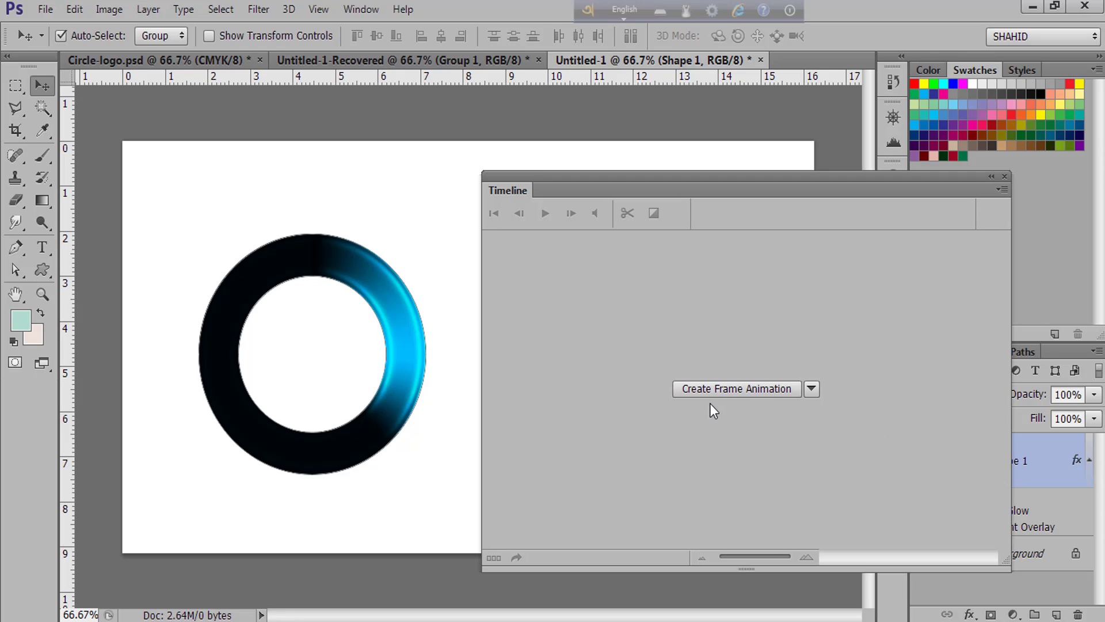
# Create a video timeline for the document instead of a frame animation.
pyautogui.click(812, 389)
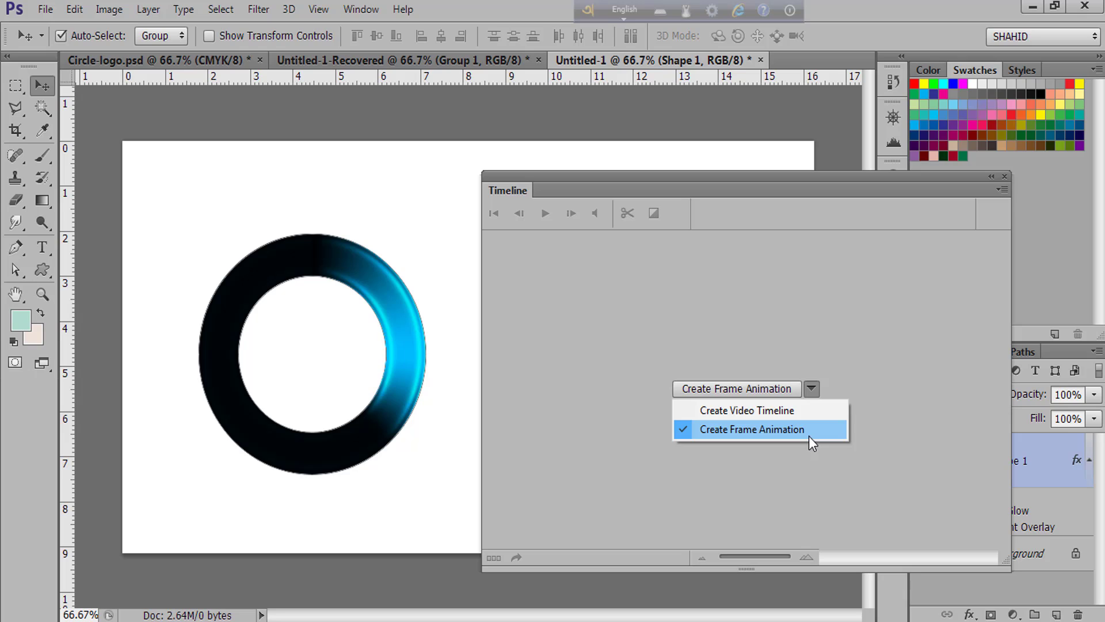
pyautogui.click(756, 416)
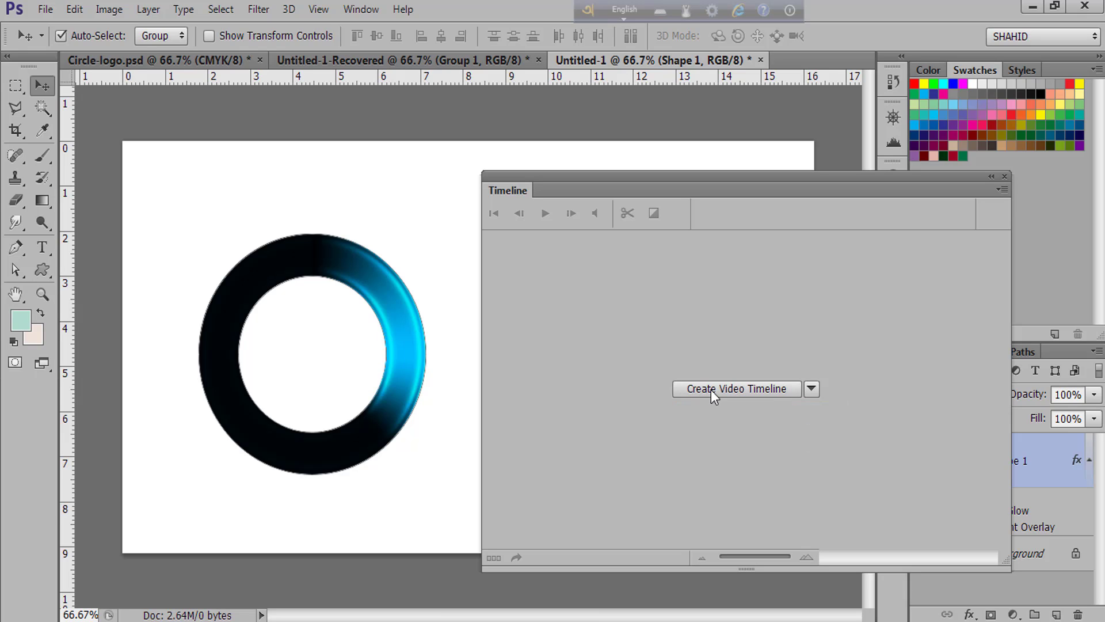
pyautogui.click(738, 386)
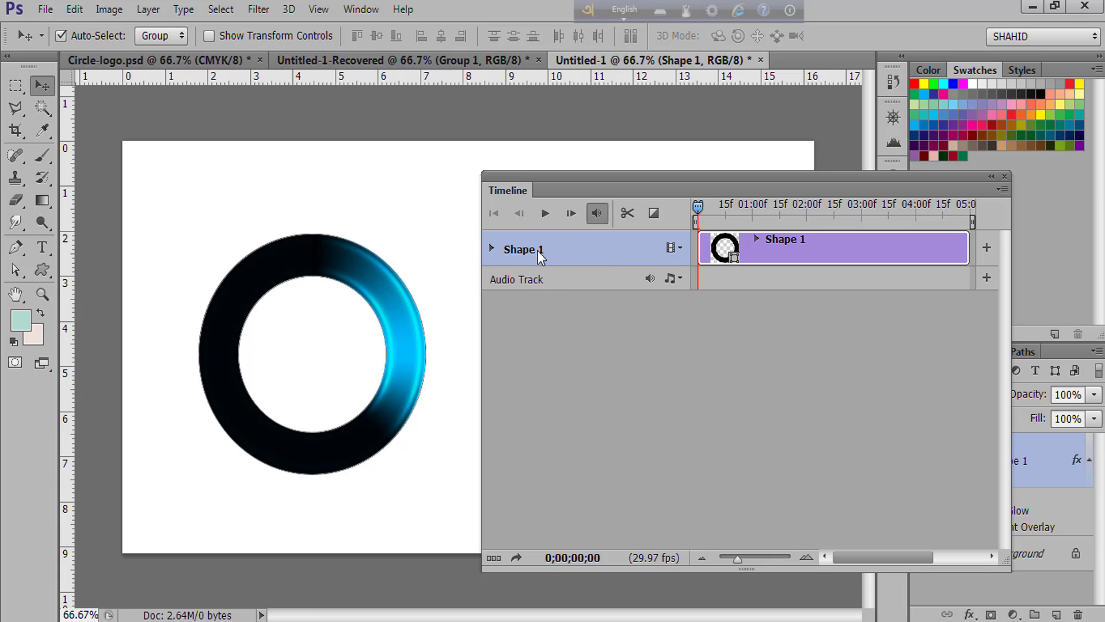
# Enable Style keyframing for the ring's layer with a keyframe at 0;00;00;00, and move the playhead to 0;00;00;17.
pyautogui.click(491, 248)
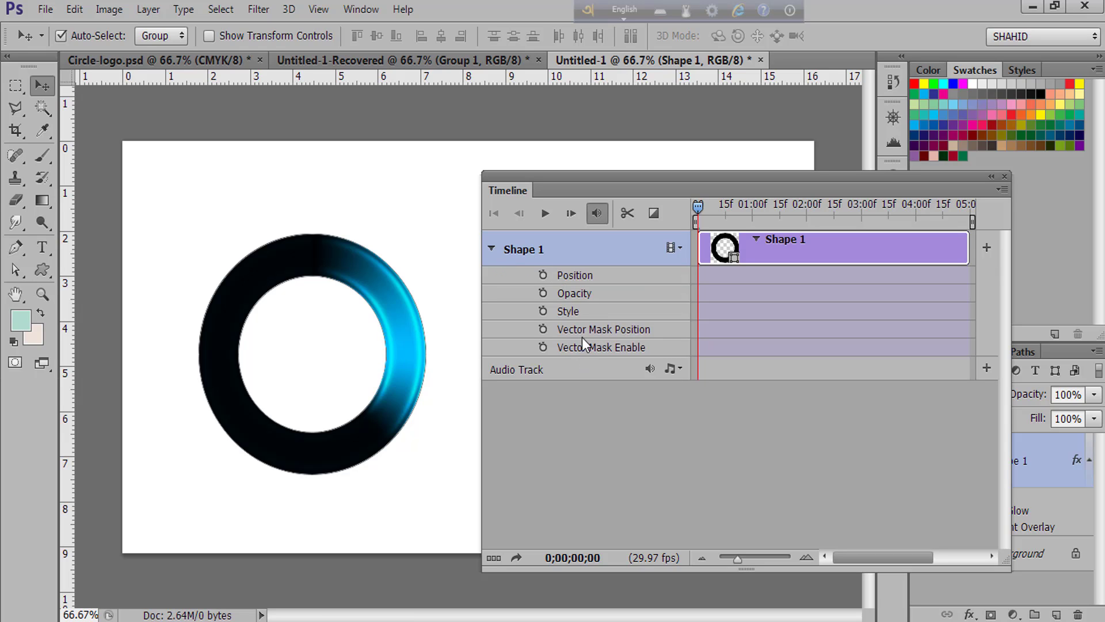
pyautogui.click(544, 310)
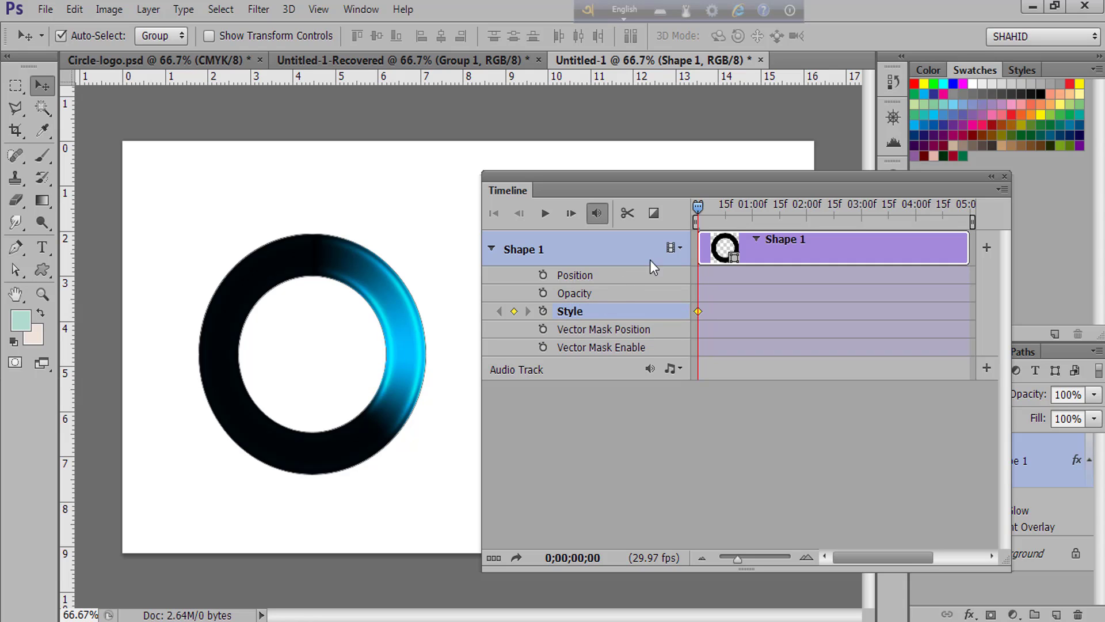
pyautogui.moveTo(698, 209); pyautogui.dragTo(730, 214)
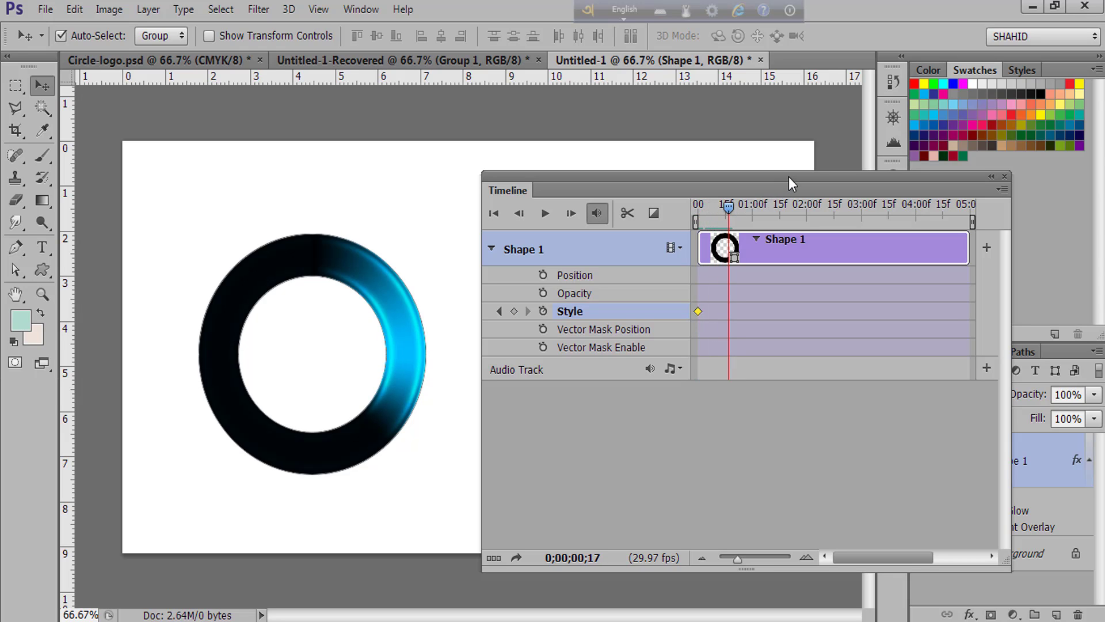
# Set the ring's Gradient Overlay angle to -89° for the Style keyframe at 0;00;00;17.
pyautogui.moveTo(789, 178); pyautogui.dragTo(717, 113)
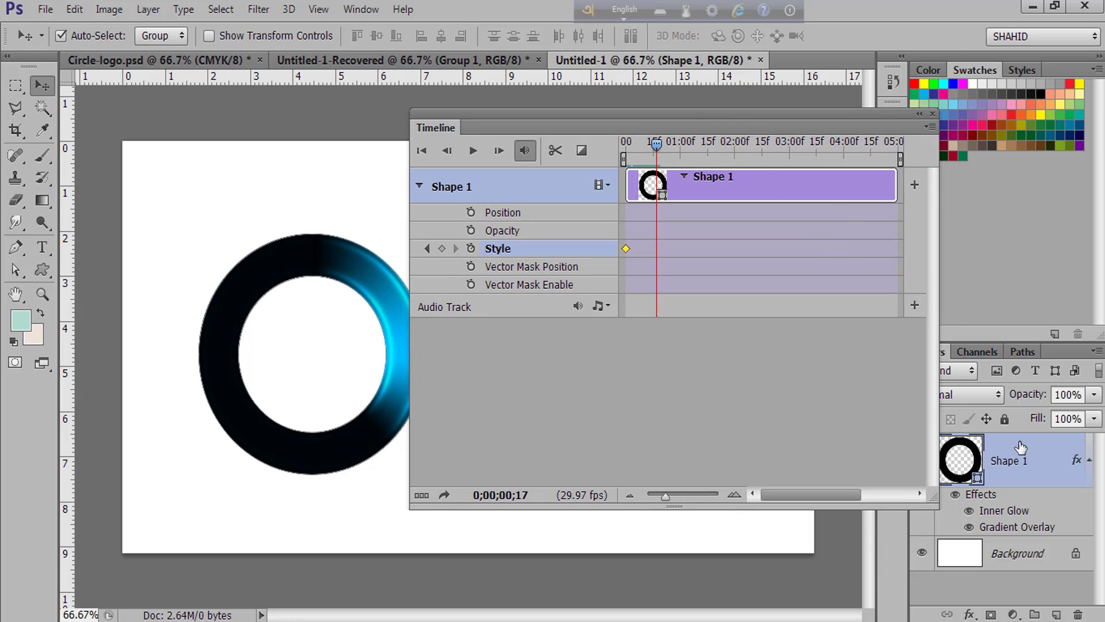
pyautogui.doubleClick(1043, 466)
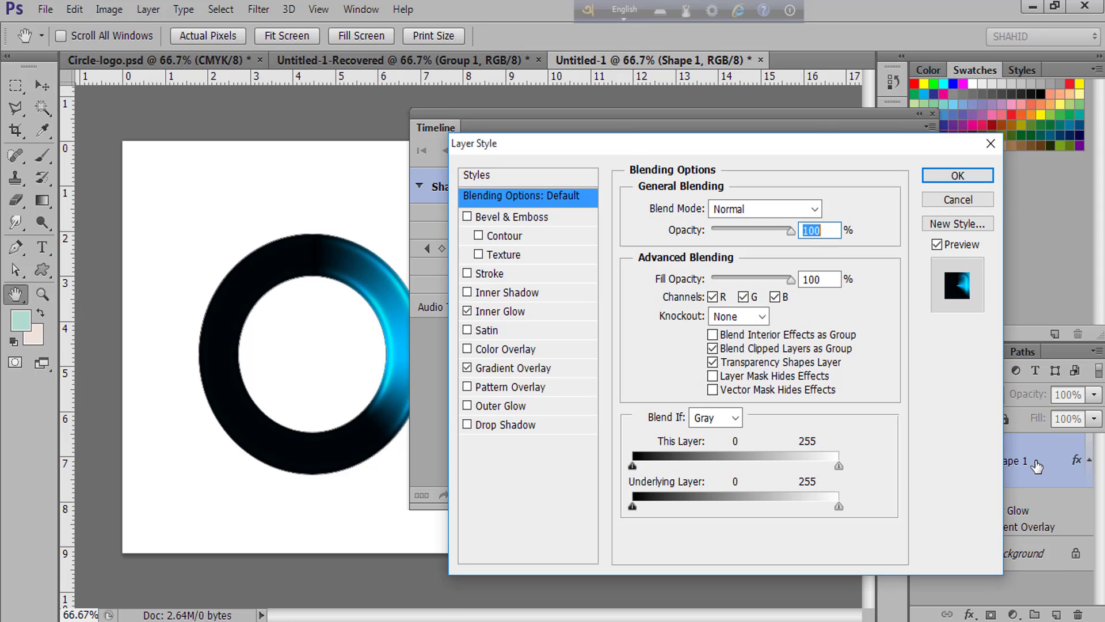
pyautogui.click(525, 369)
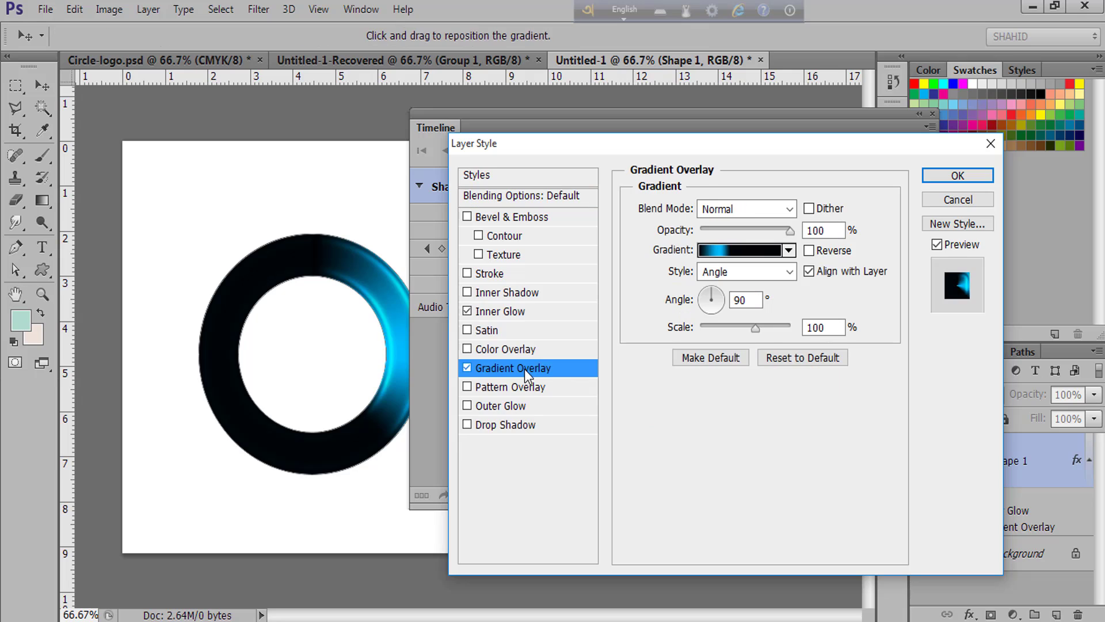
pyautogui.click(748, 300)
pyautogui.write('-89')
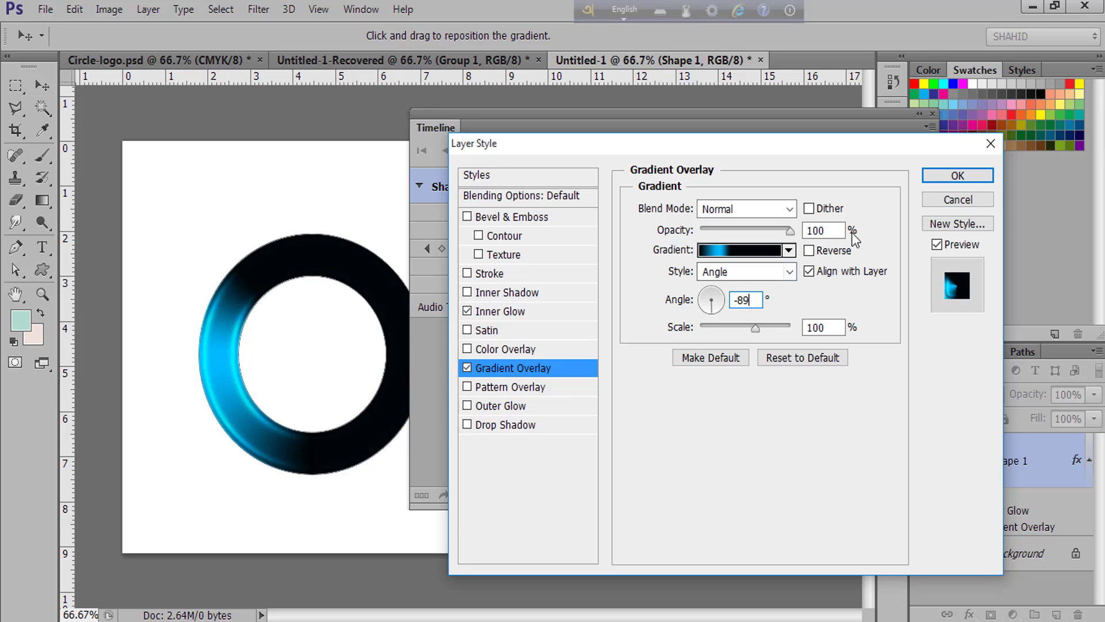
pyautogui.click(958, 176)
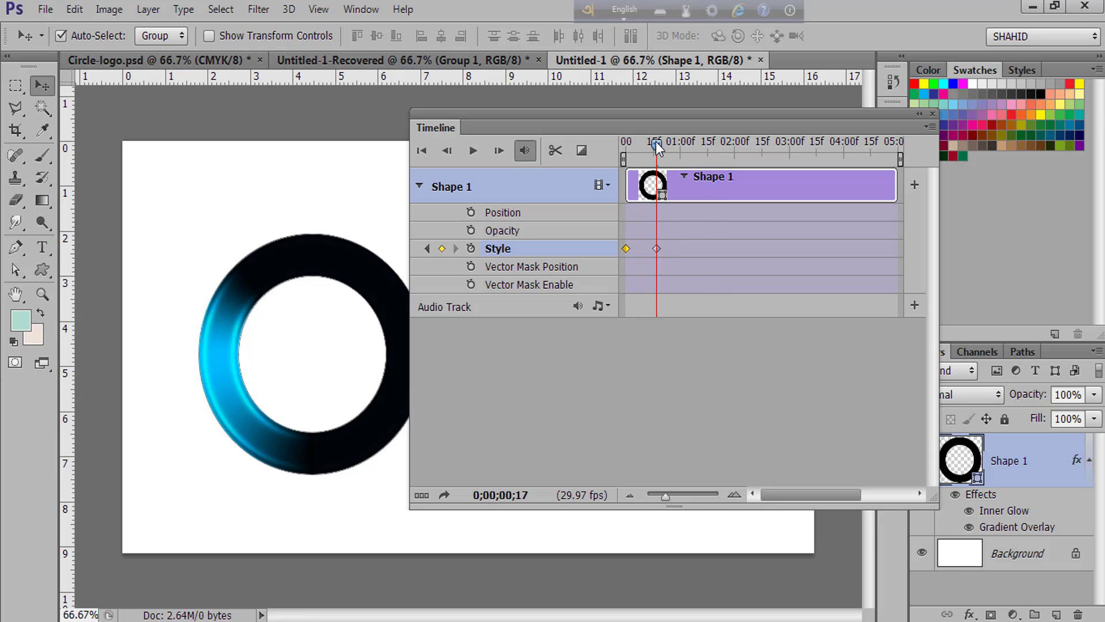
# Add a Style keyframe at 0;00;01;05 with the ring's Gradient Overlay angle set to 92°.
pyautogui.moveTo(655, 142); pyautogui.dragTo(690, 143)
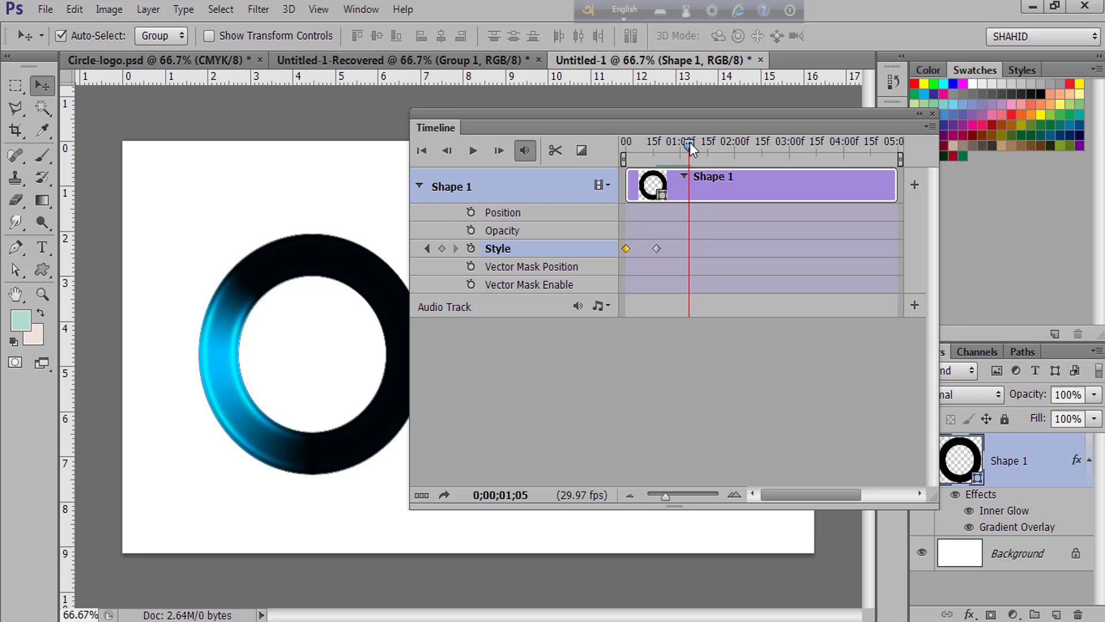
pyautogui.doubleClick(1052, 466)
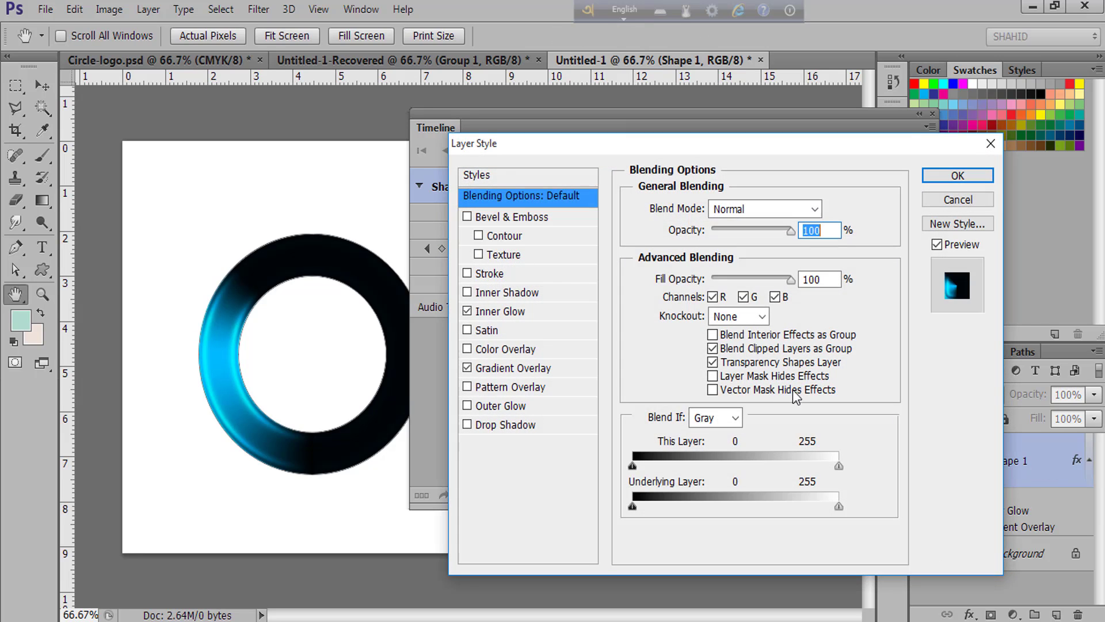
pyautogui.click(521, 369)
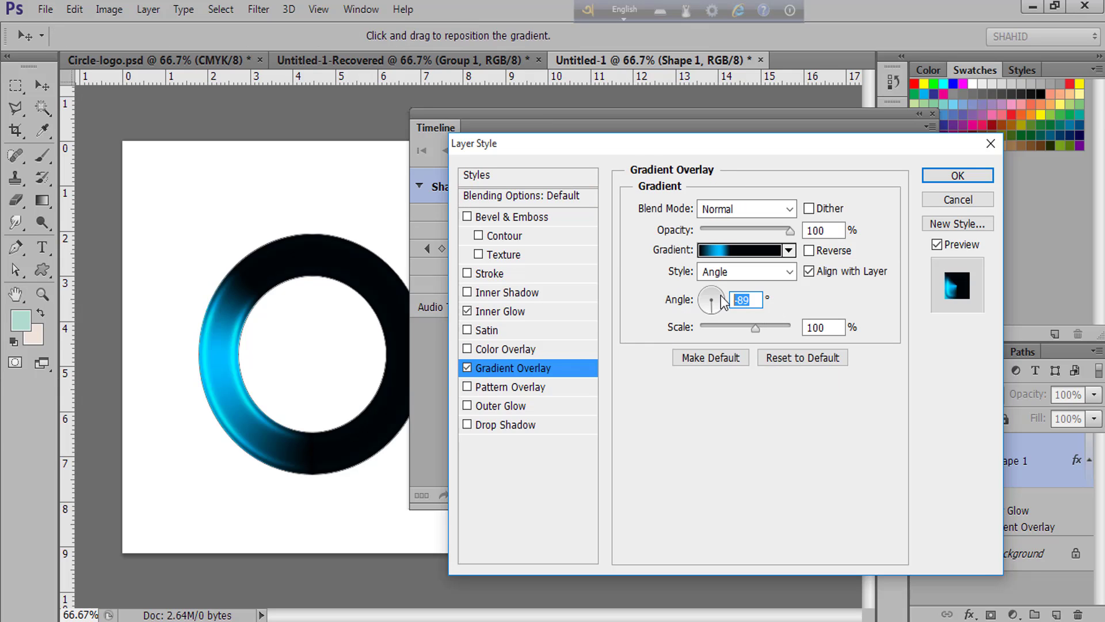
pyautogui.write('92')
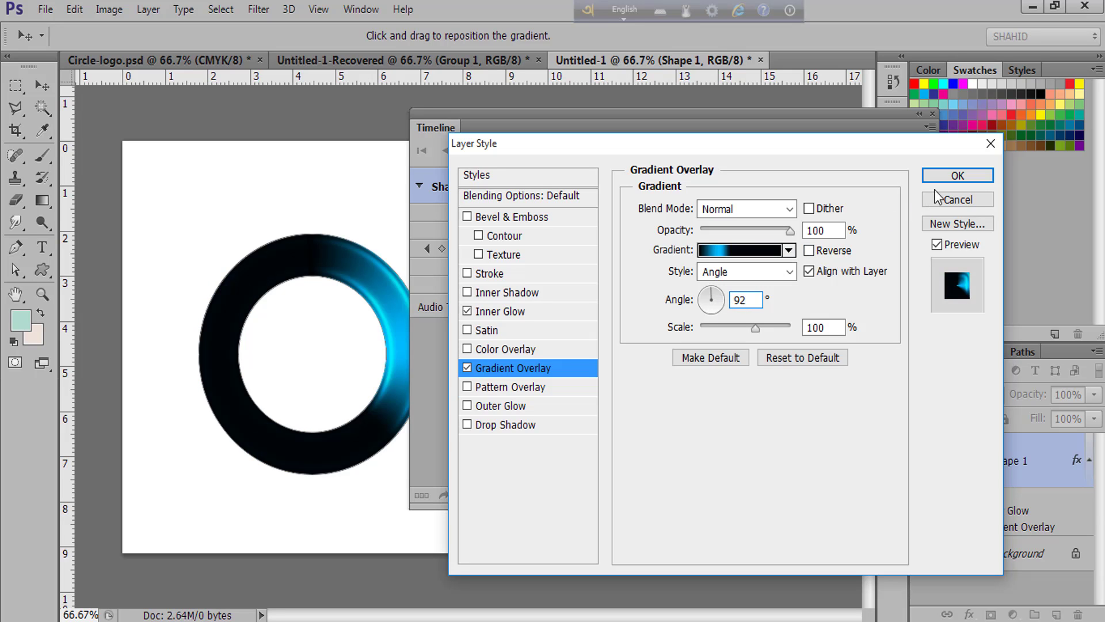
pyautogui.click(956, 175)
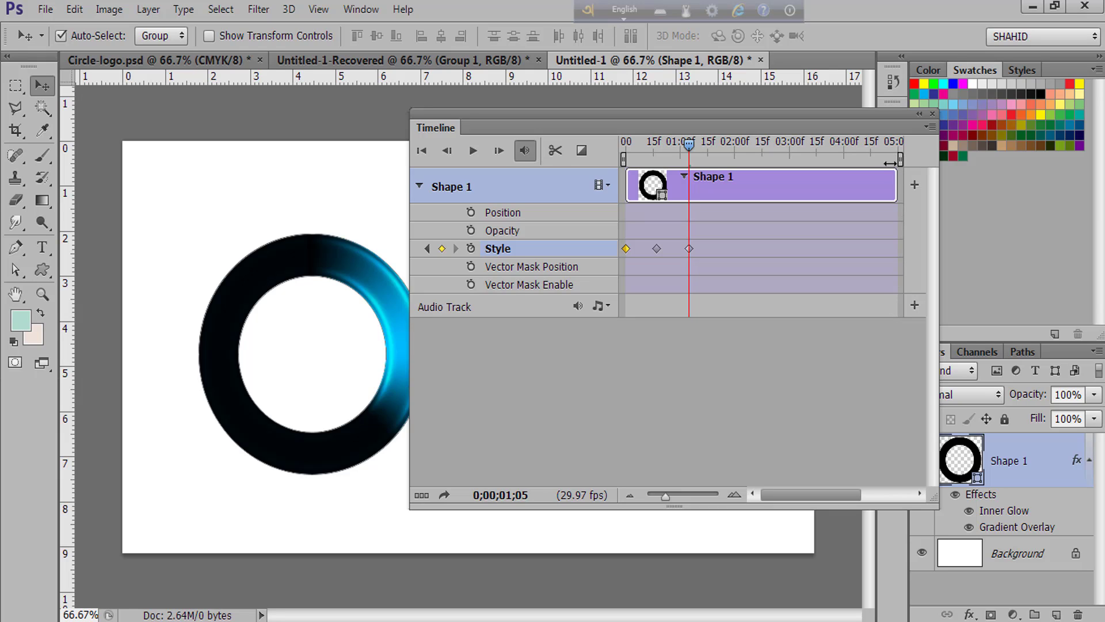
# Shorten the timeline's work area and the ring's clip to end just after the last Style keyframe.
pyautogui.moveTo(890, 164); pyautogui.dragTo(701, 168)
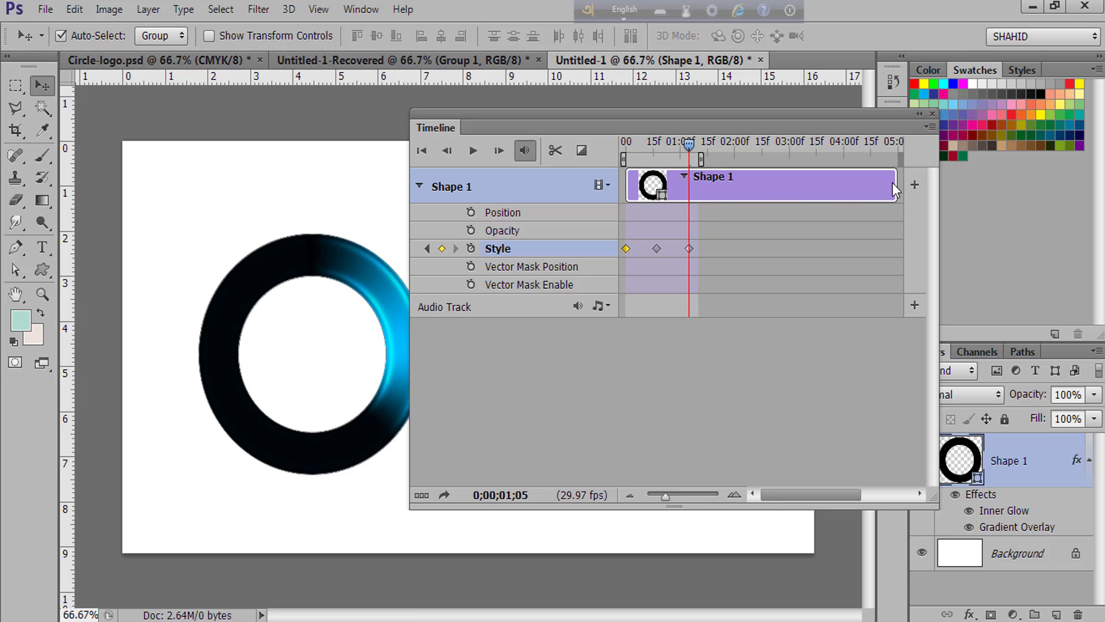
pyautogui.moveTo(895, 184); pyautogui.dragTo(702, 189)
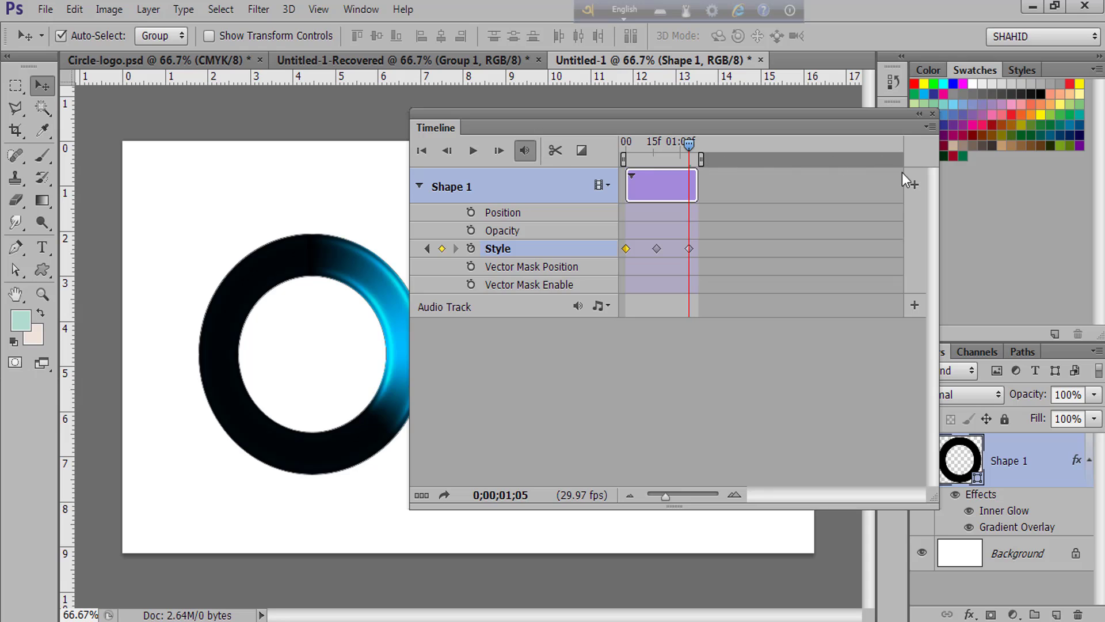
# Check the loop playback option, play the ring animation to preview the moving gradient, and stop it.
pyautogui.click(926, 128)
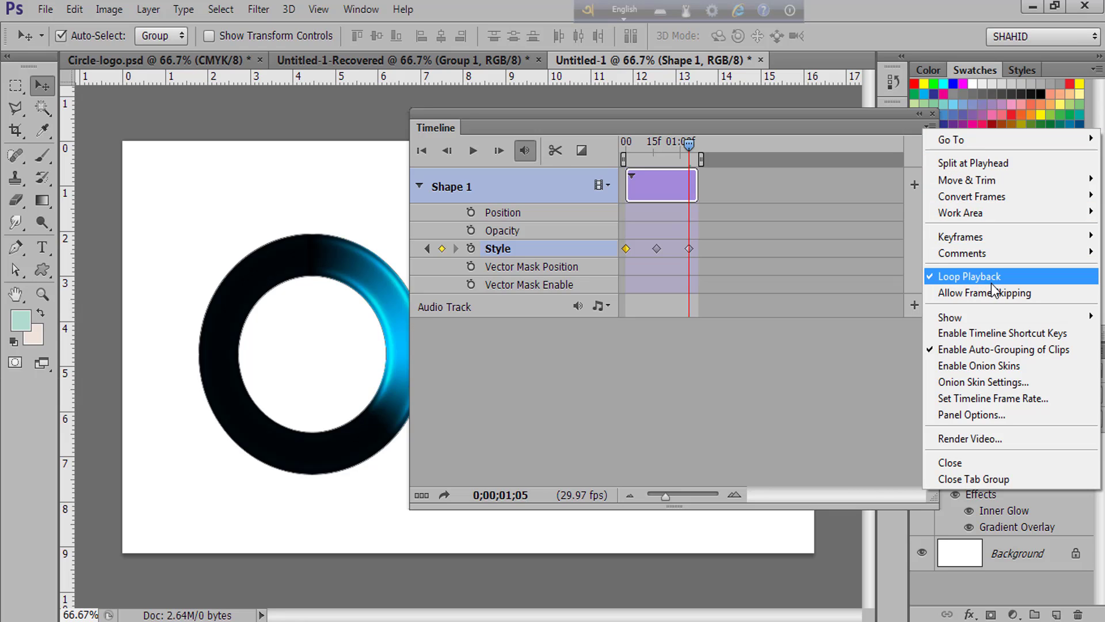
pyautogui.click(472, 150)
pyautogui.click(473, 152)
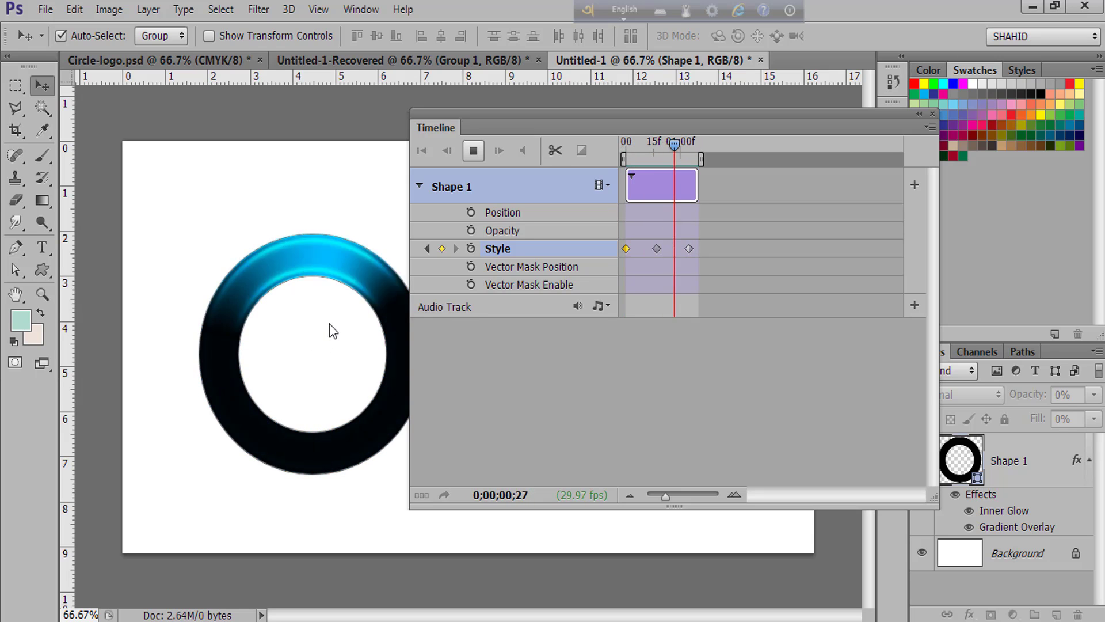
pyautogui.press('space')
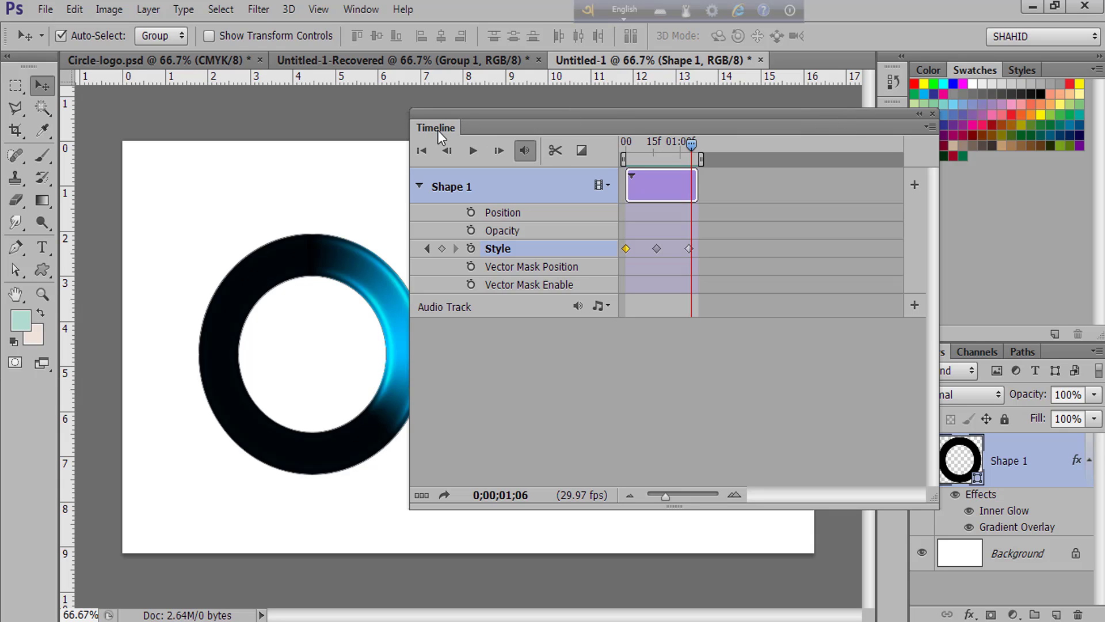
# Collapse the floating Timeline and place the ring's layer in a new layer group.
pyautogui.click(919, 113)
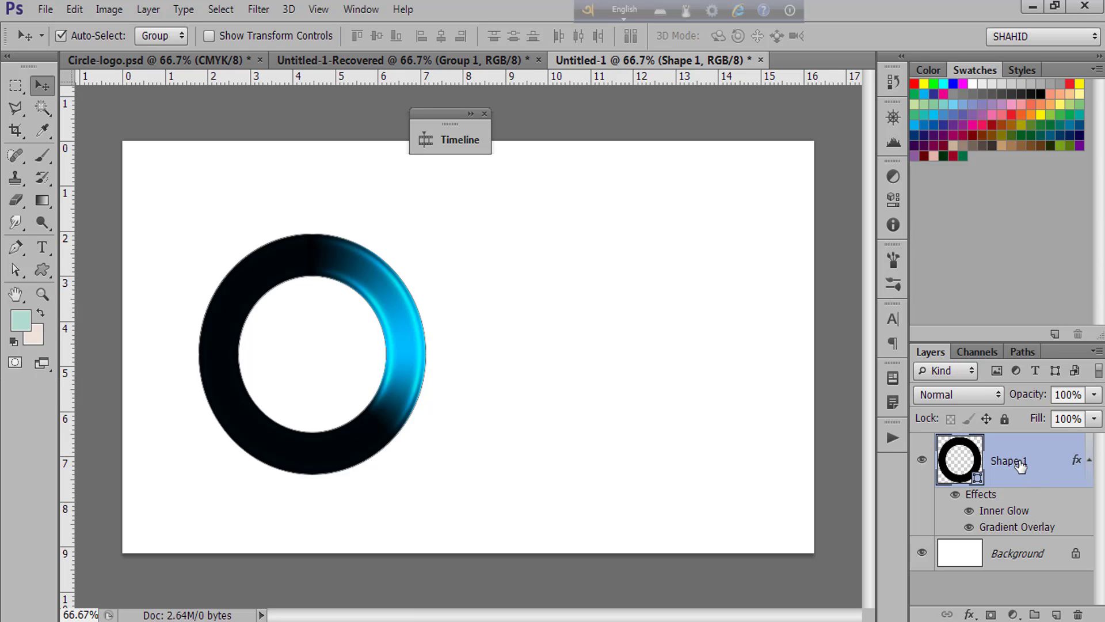
pyautogui.click(671, 475)
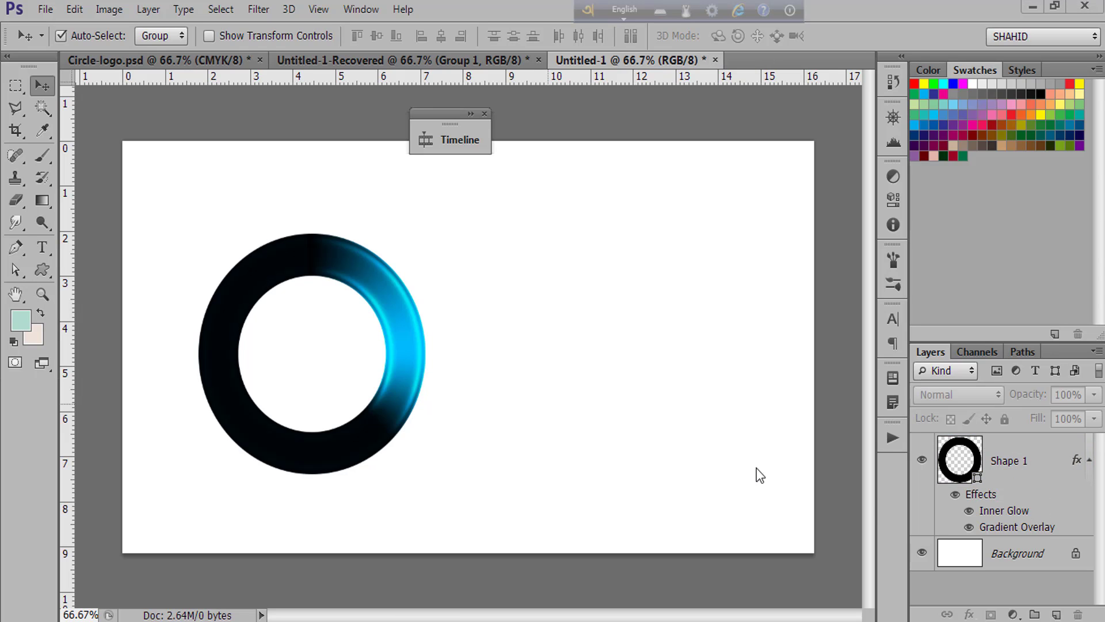
pyautogui.click(1020, 467)
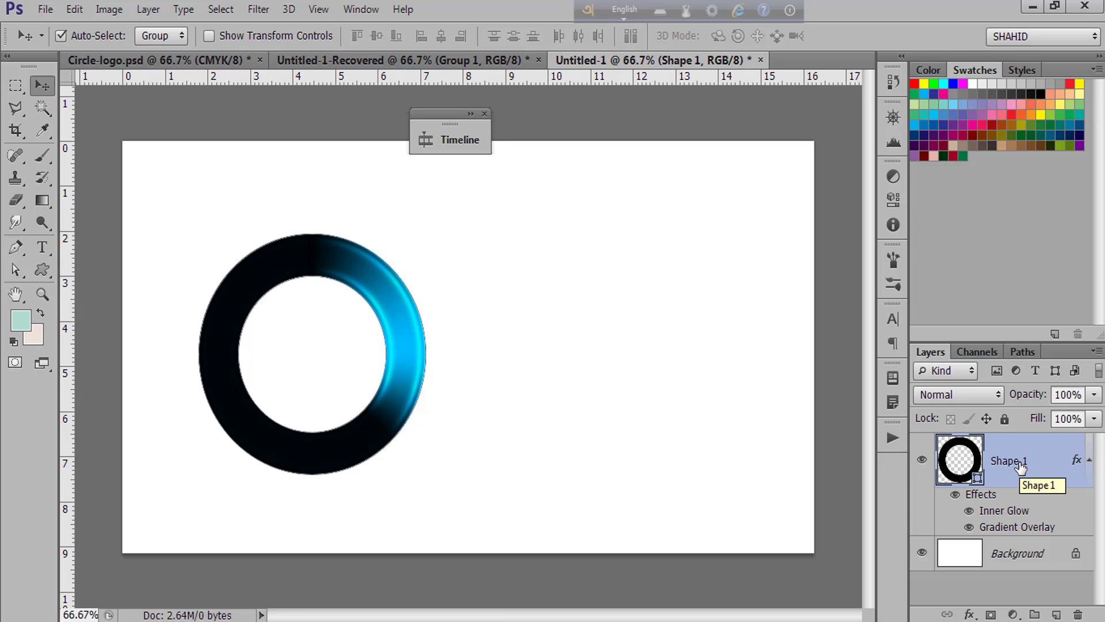
pyautogui.click(1036, 615)
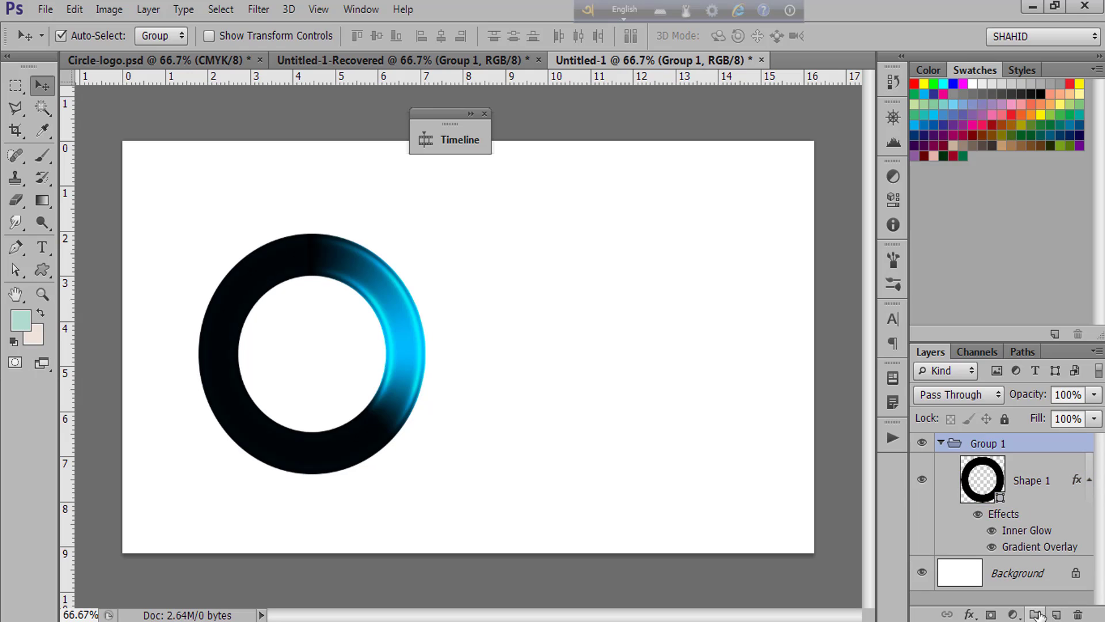
# Add a Pattern Overlay to the ring's group, try the concentric squares pattern, and choose the black-and-white zigzag weave pattern.
pyautogui.doubleClick(1054, 451)
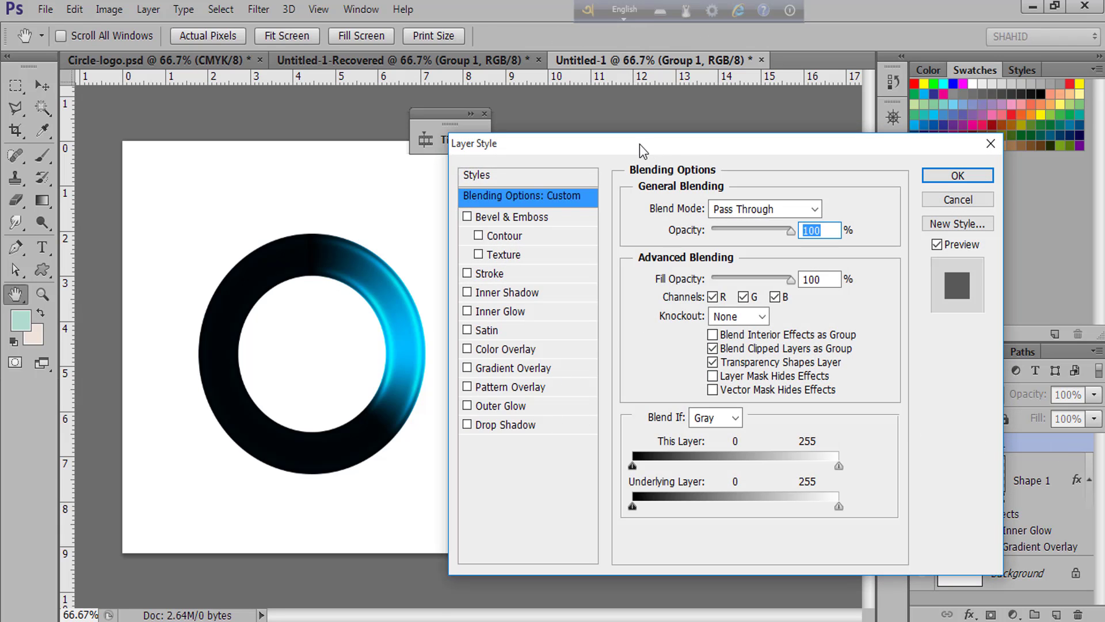
pyautogui.click(511, 389)
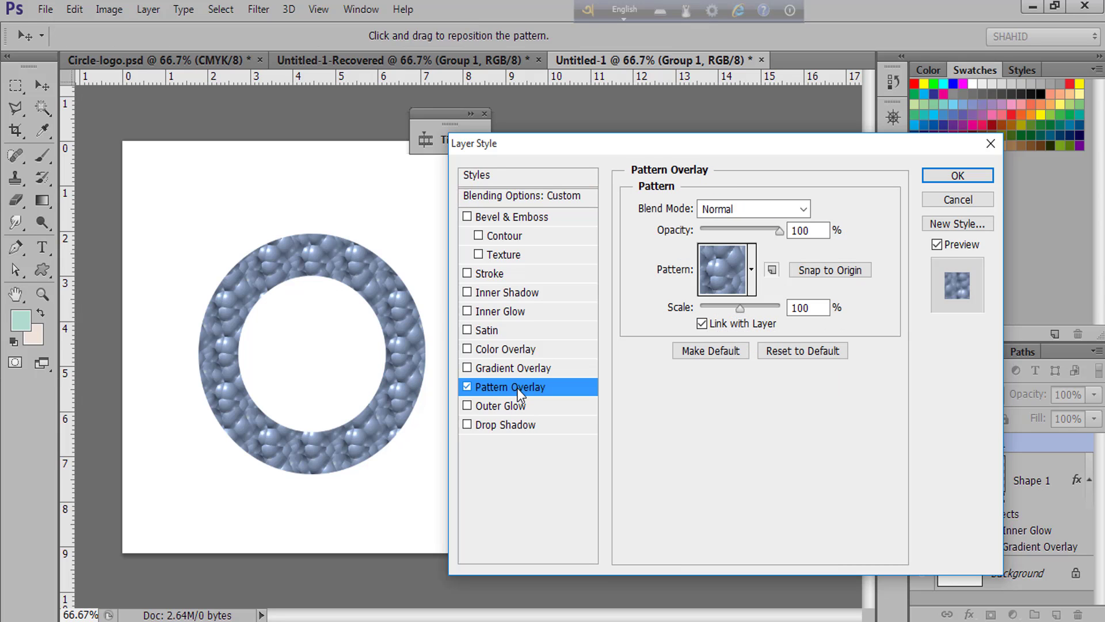
pyautogui.click(752, 269)
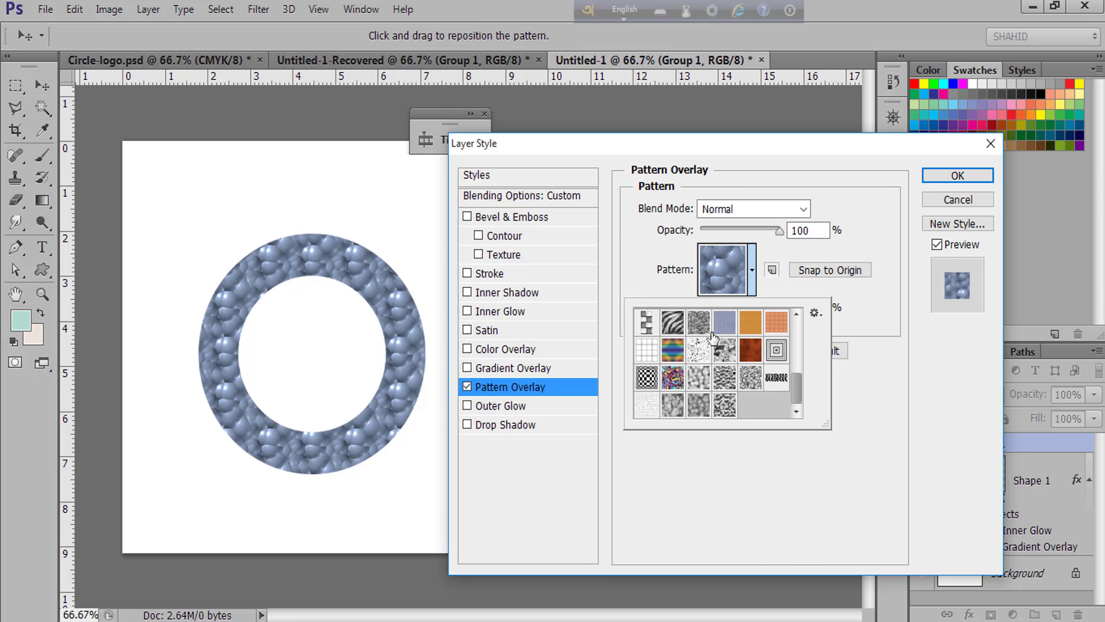
pyautogui.click(777, 379)
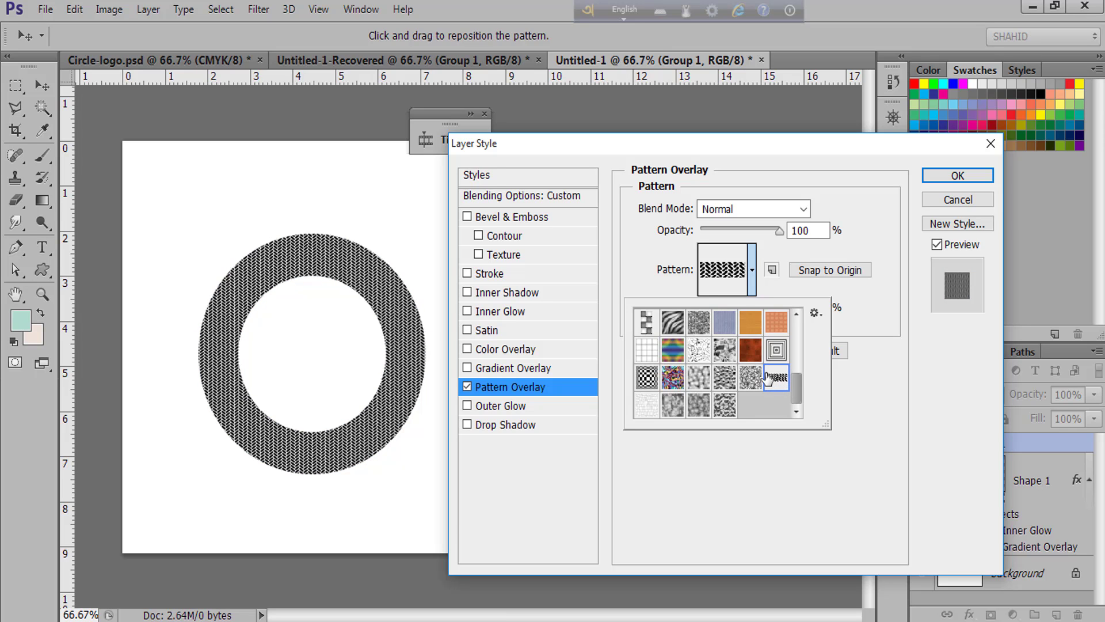
pyautogui.click(781, 355)
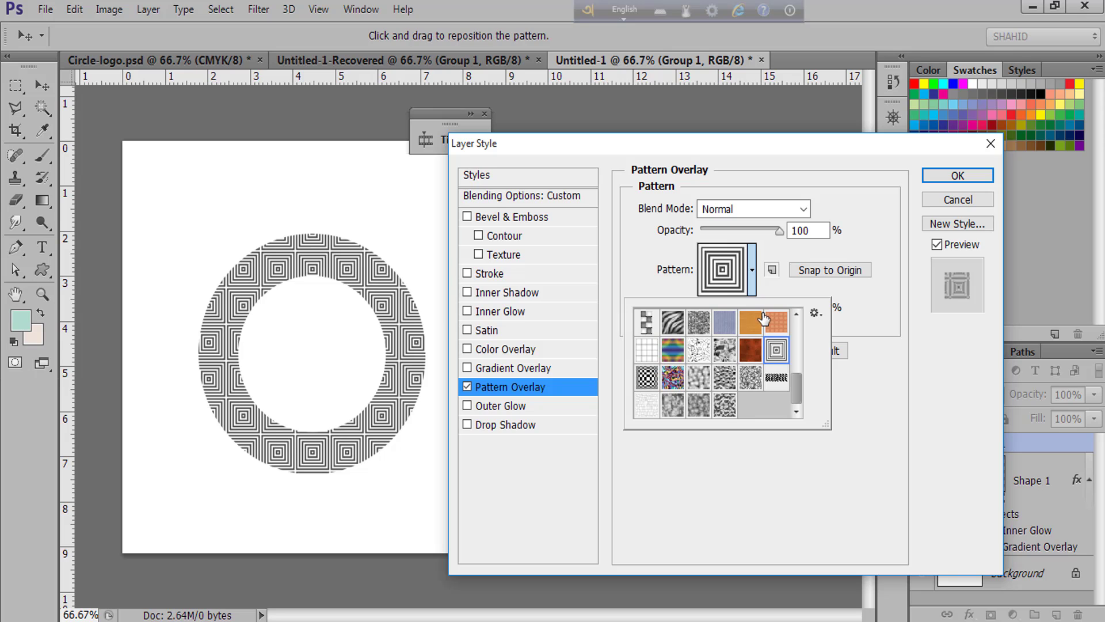
pyautogui.click(780, 383)
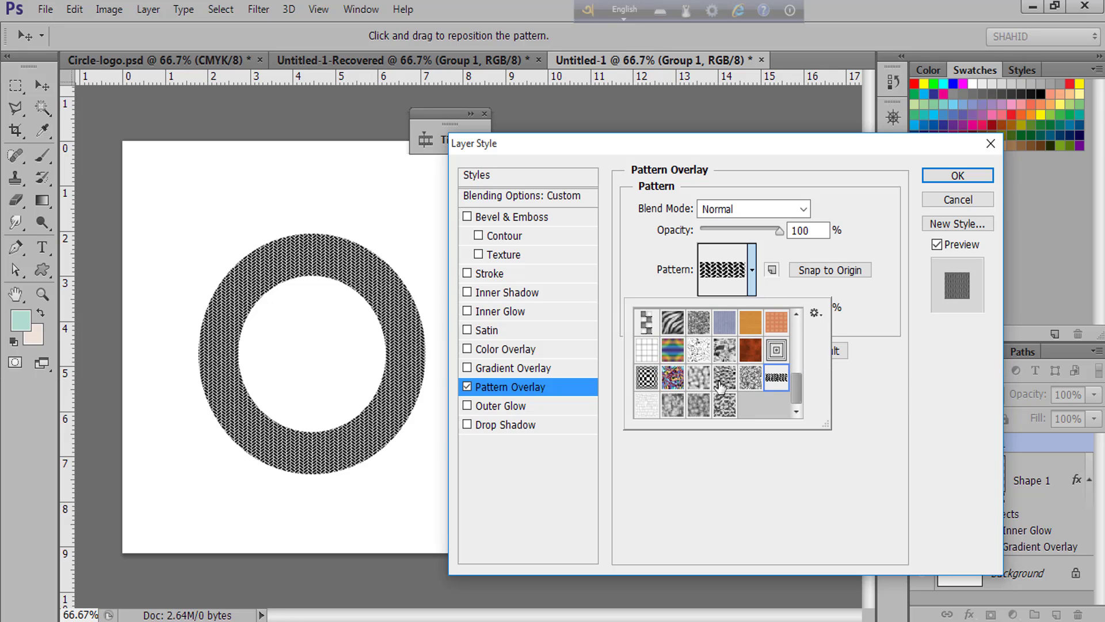
# Append the Patterns set to the available patterns and keep the black-and-white zigzag weave as the overlay pattern.
pyautogui.click(815, 314)
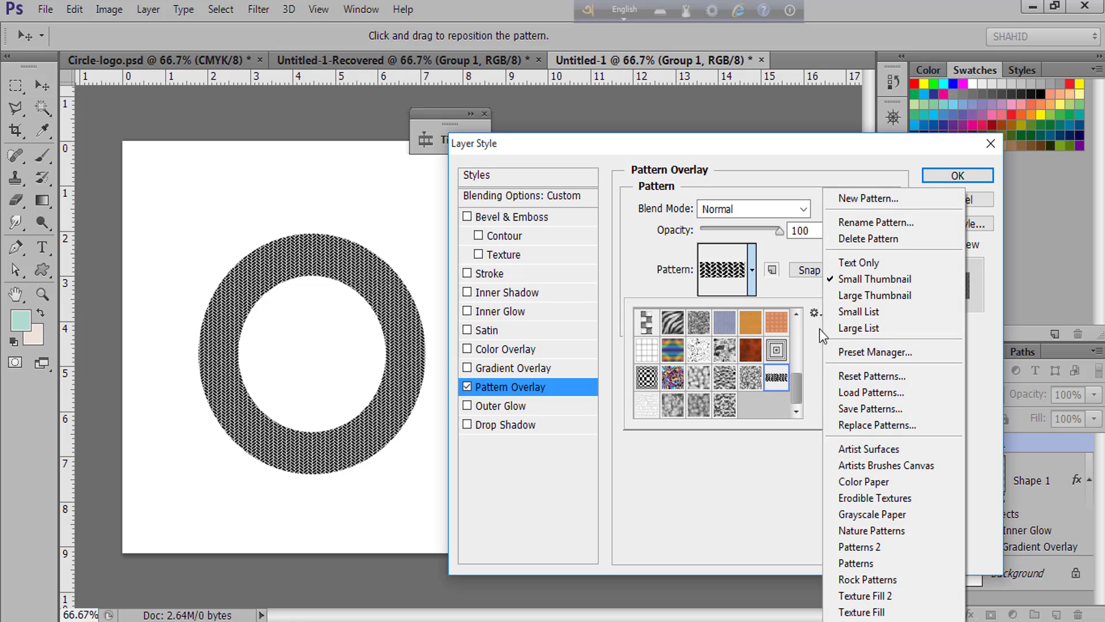
pyautogui.click(858, 565)
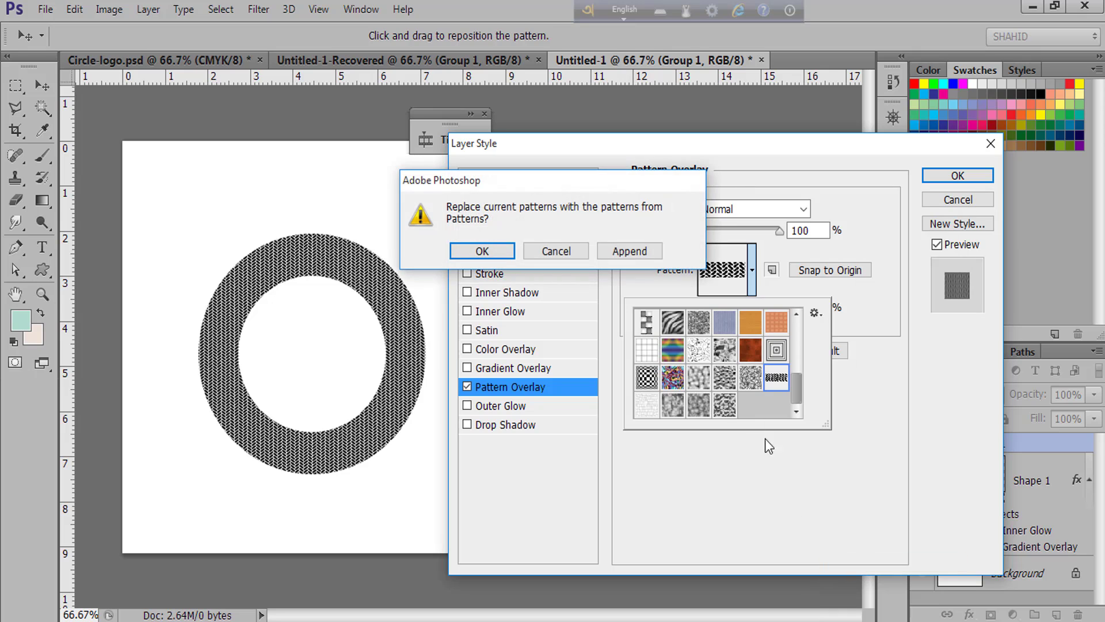
pyautogui.click(634, 256)
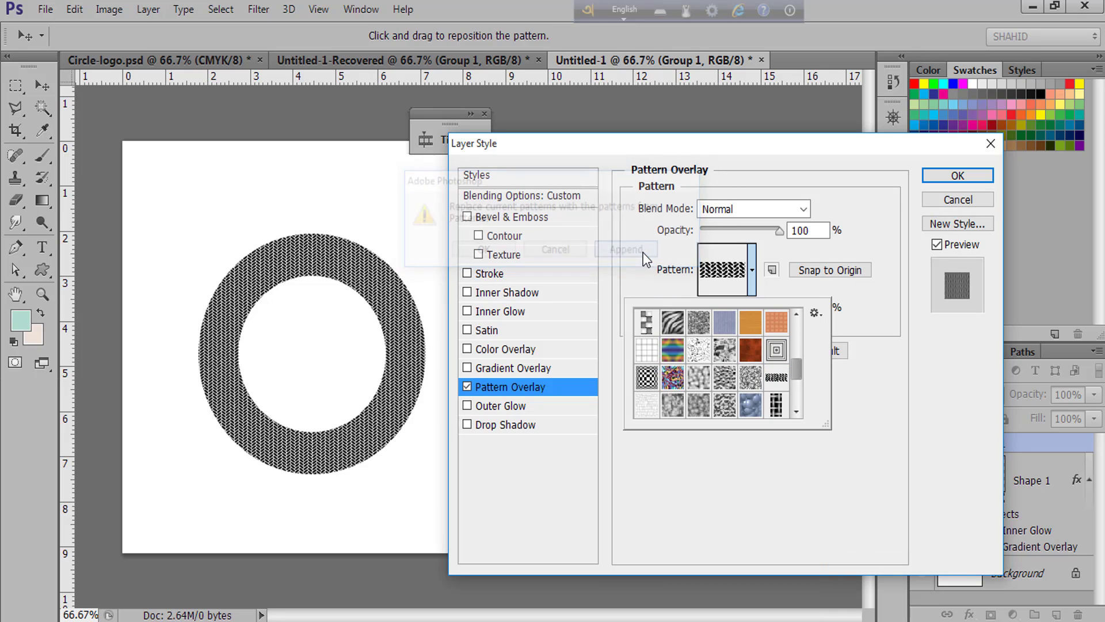
pyautogui.click(776, 380)
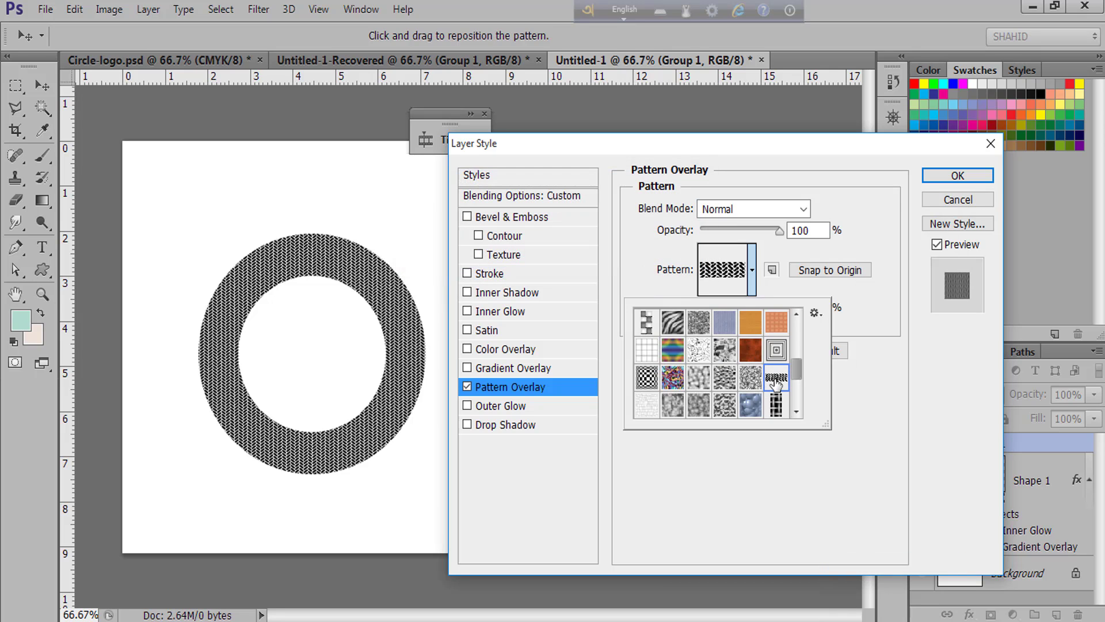
# Set the Pattern Overlay to Overlay blend mode at 43% opacity, apply the layer style, and deselect the group.
pyautogui.click(763, 209)
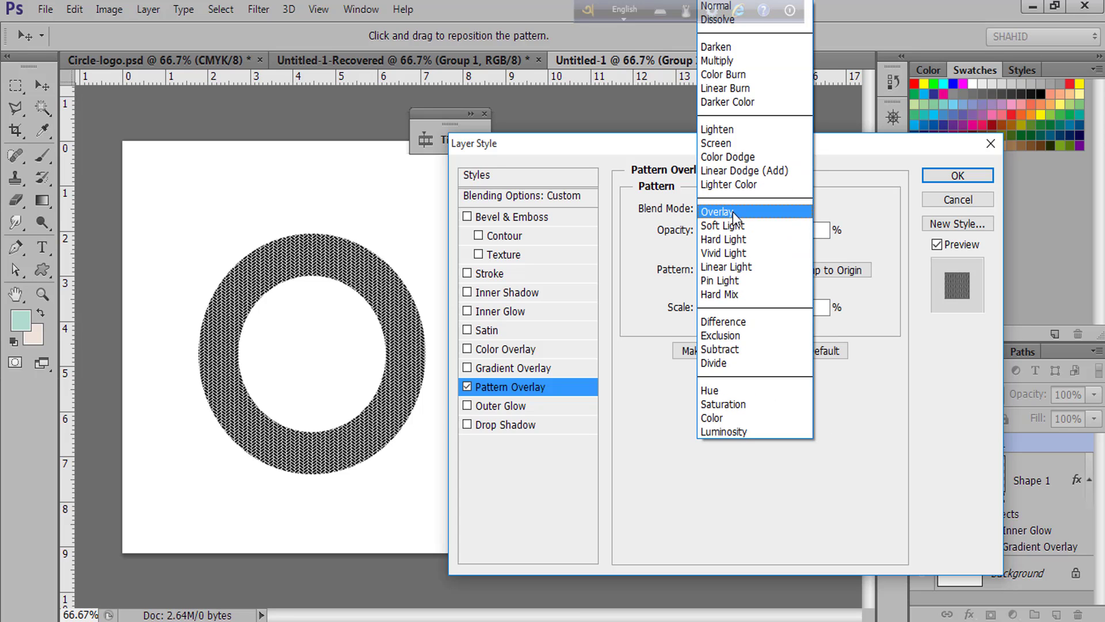
pyautogui.click(733, 212)
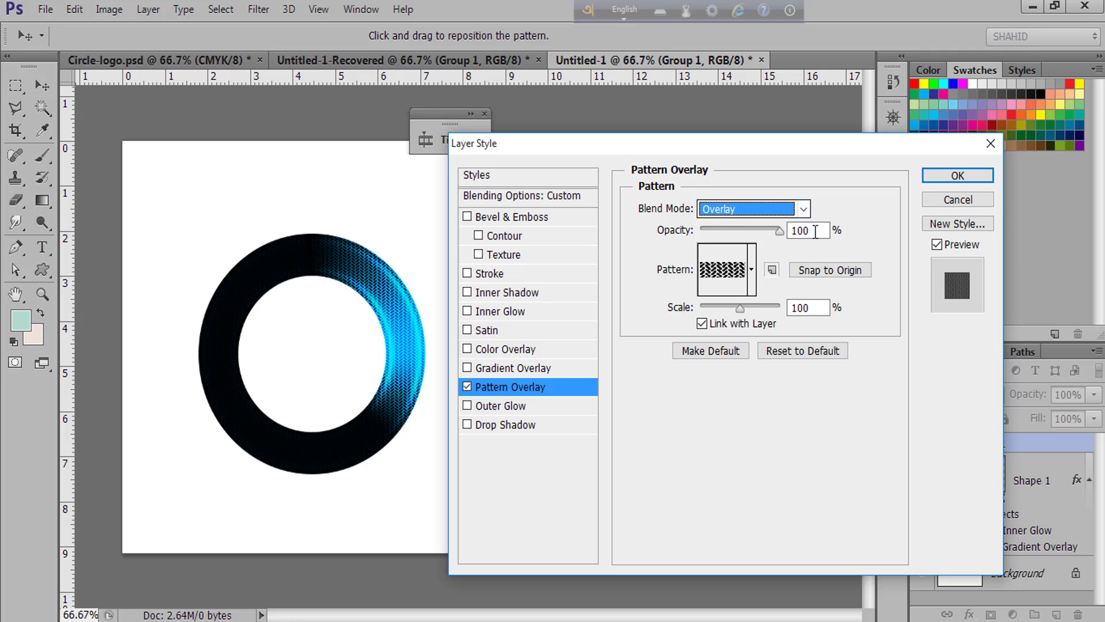
pyautogui.doubleClick(794, 233)
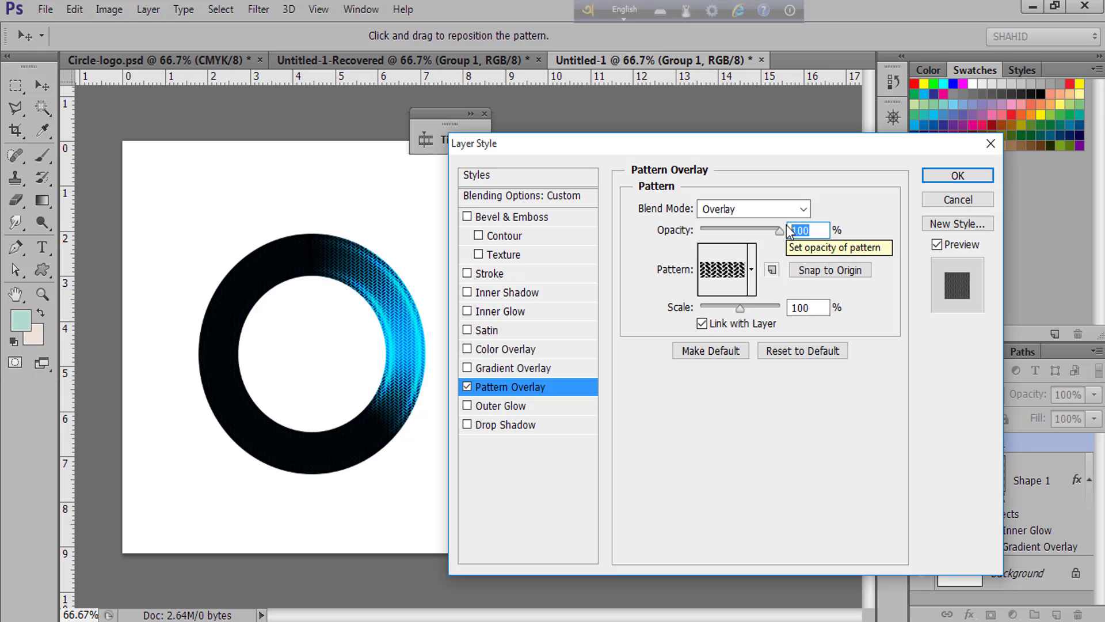
pyautogui.write('43')
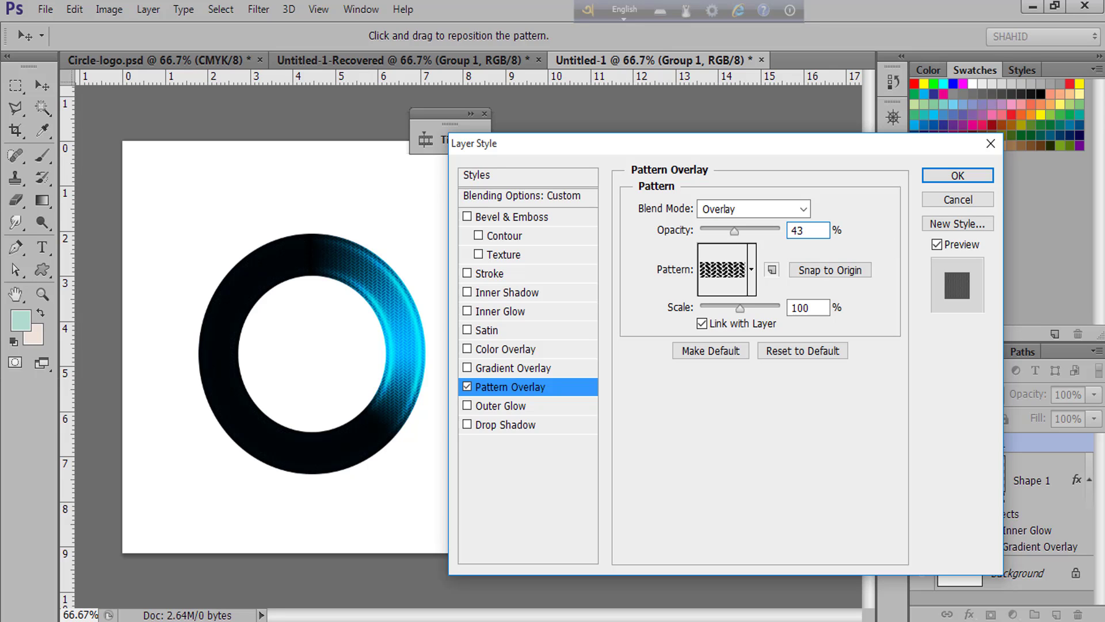
pyautogui.click(962, 180)
pyautogui.click(523, 387)
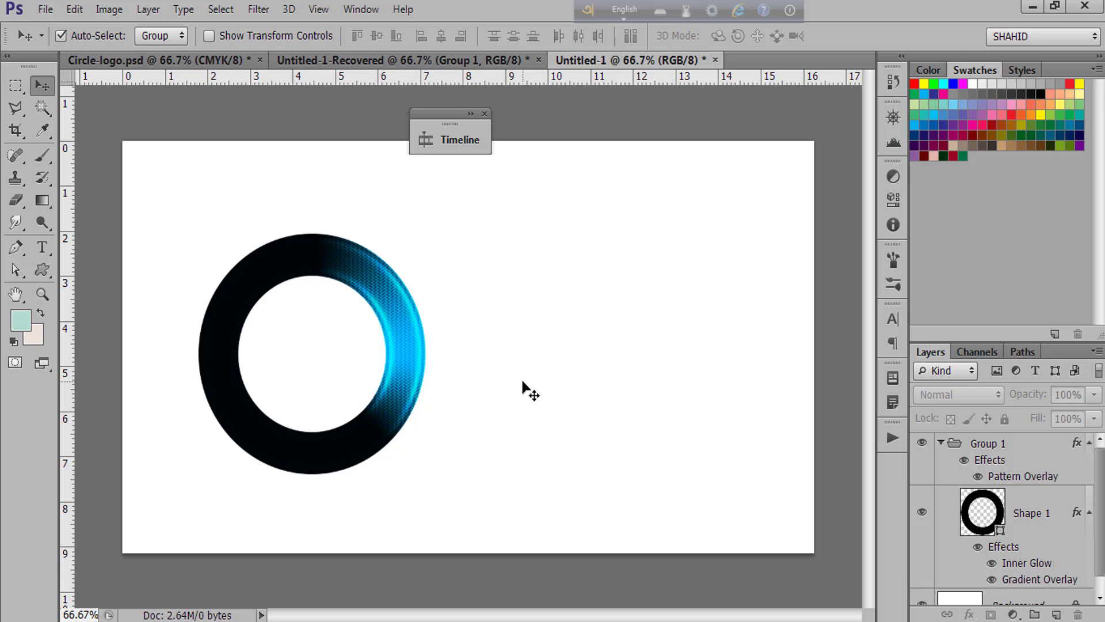
pyautogui.press('F12')
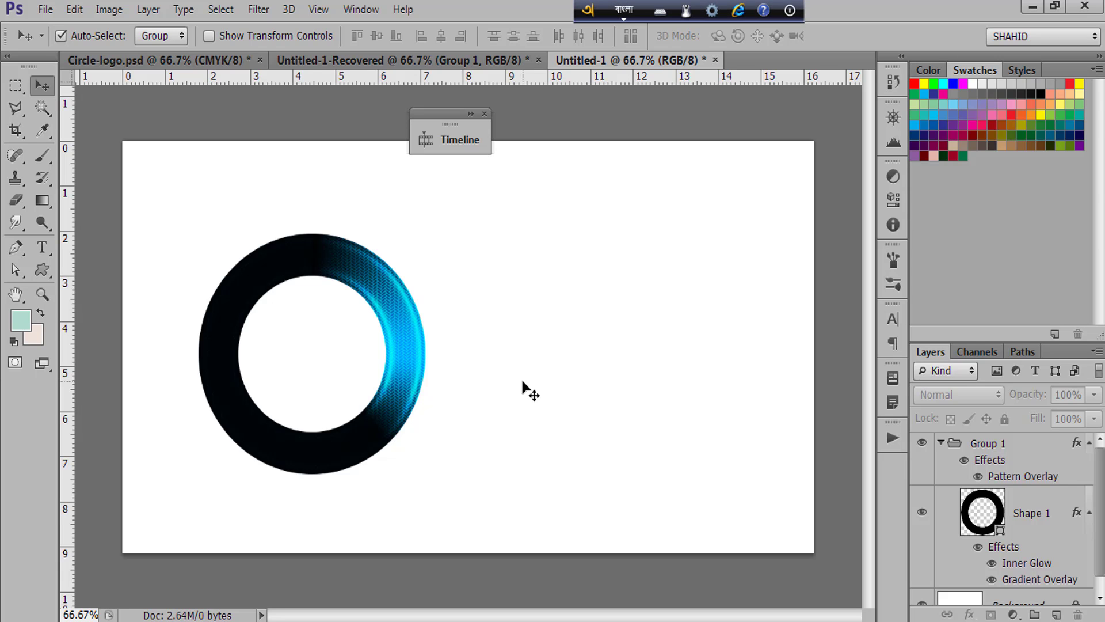